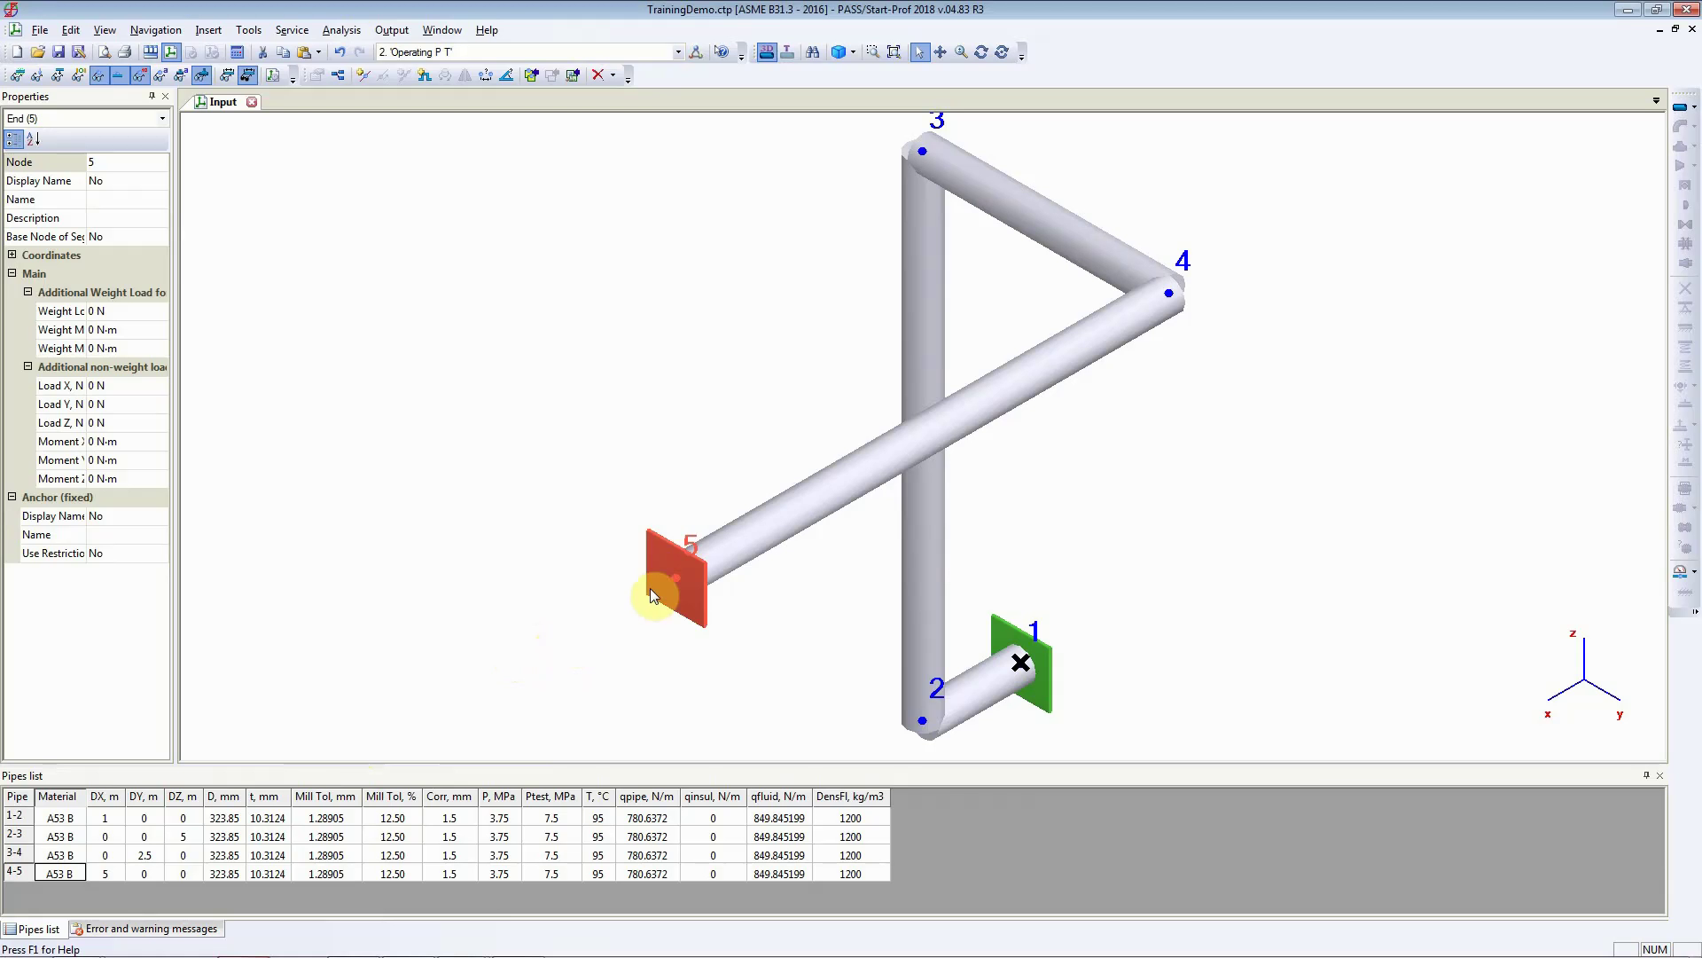
- Select node 2 at the bottom corner of the pipe model in the 3D view
click(923, 724)
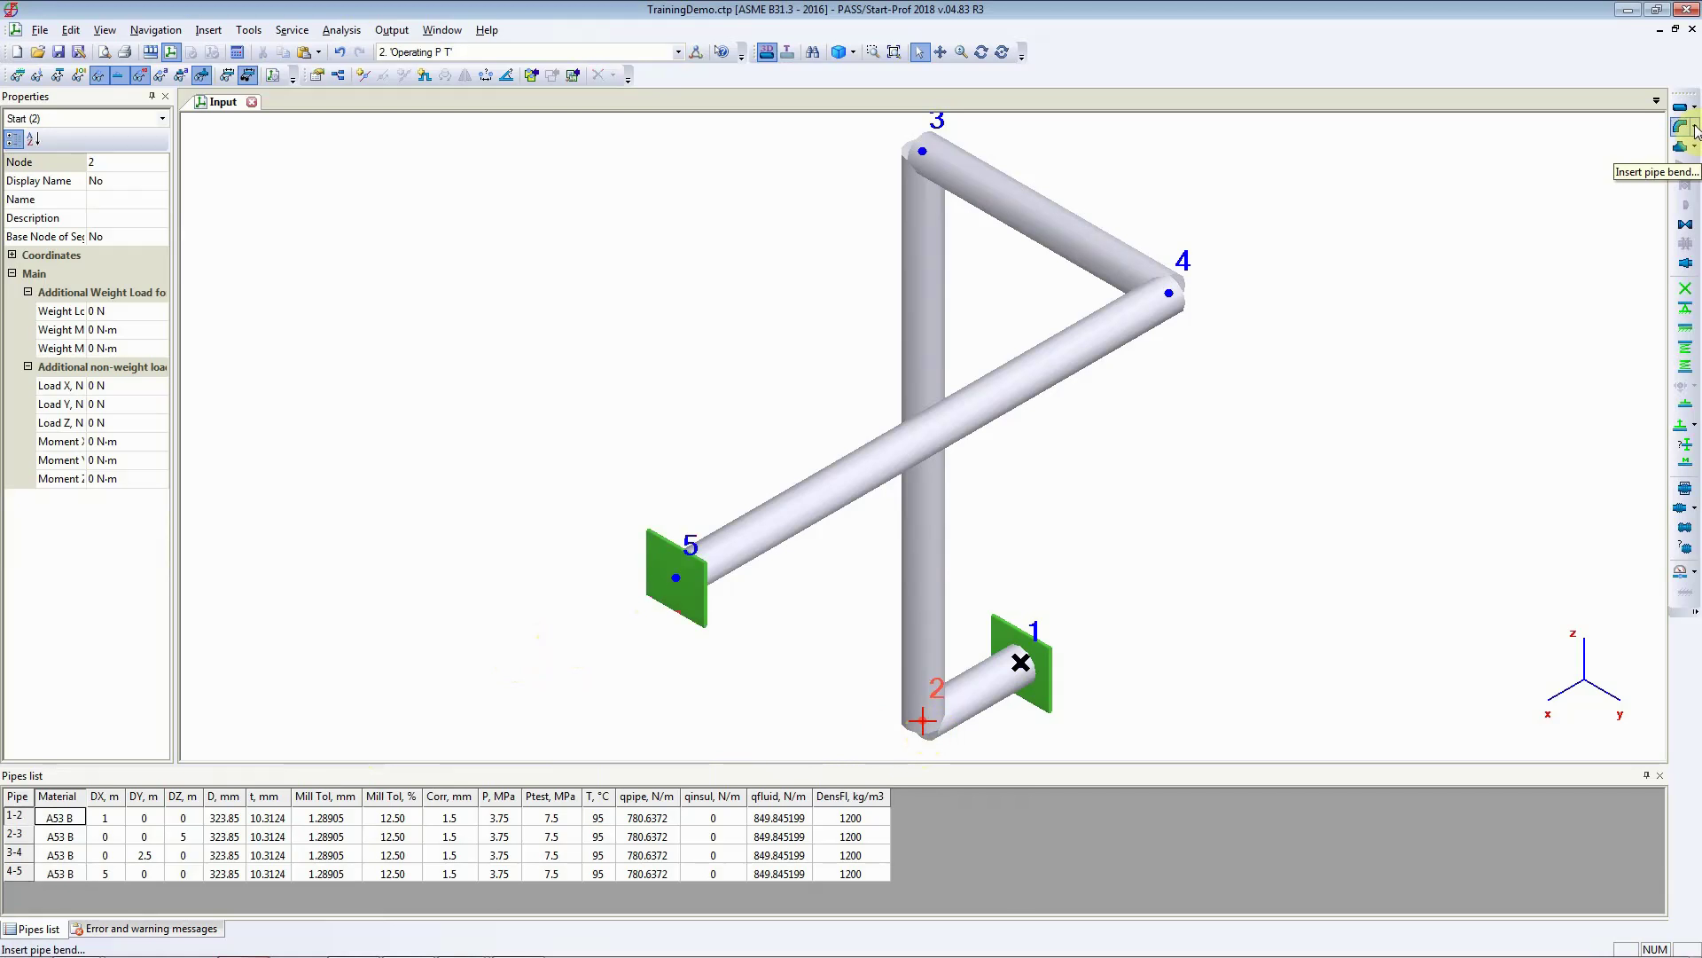
- Choose Welding Elbow from the bend types and move its settings off the model
click(1696, 130)
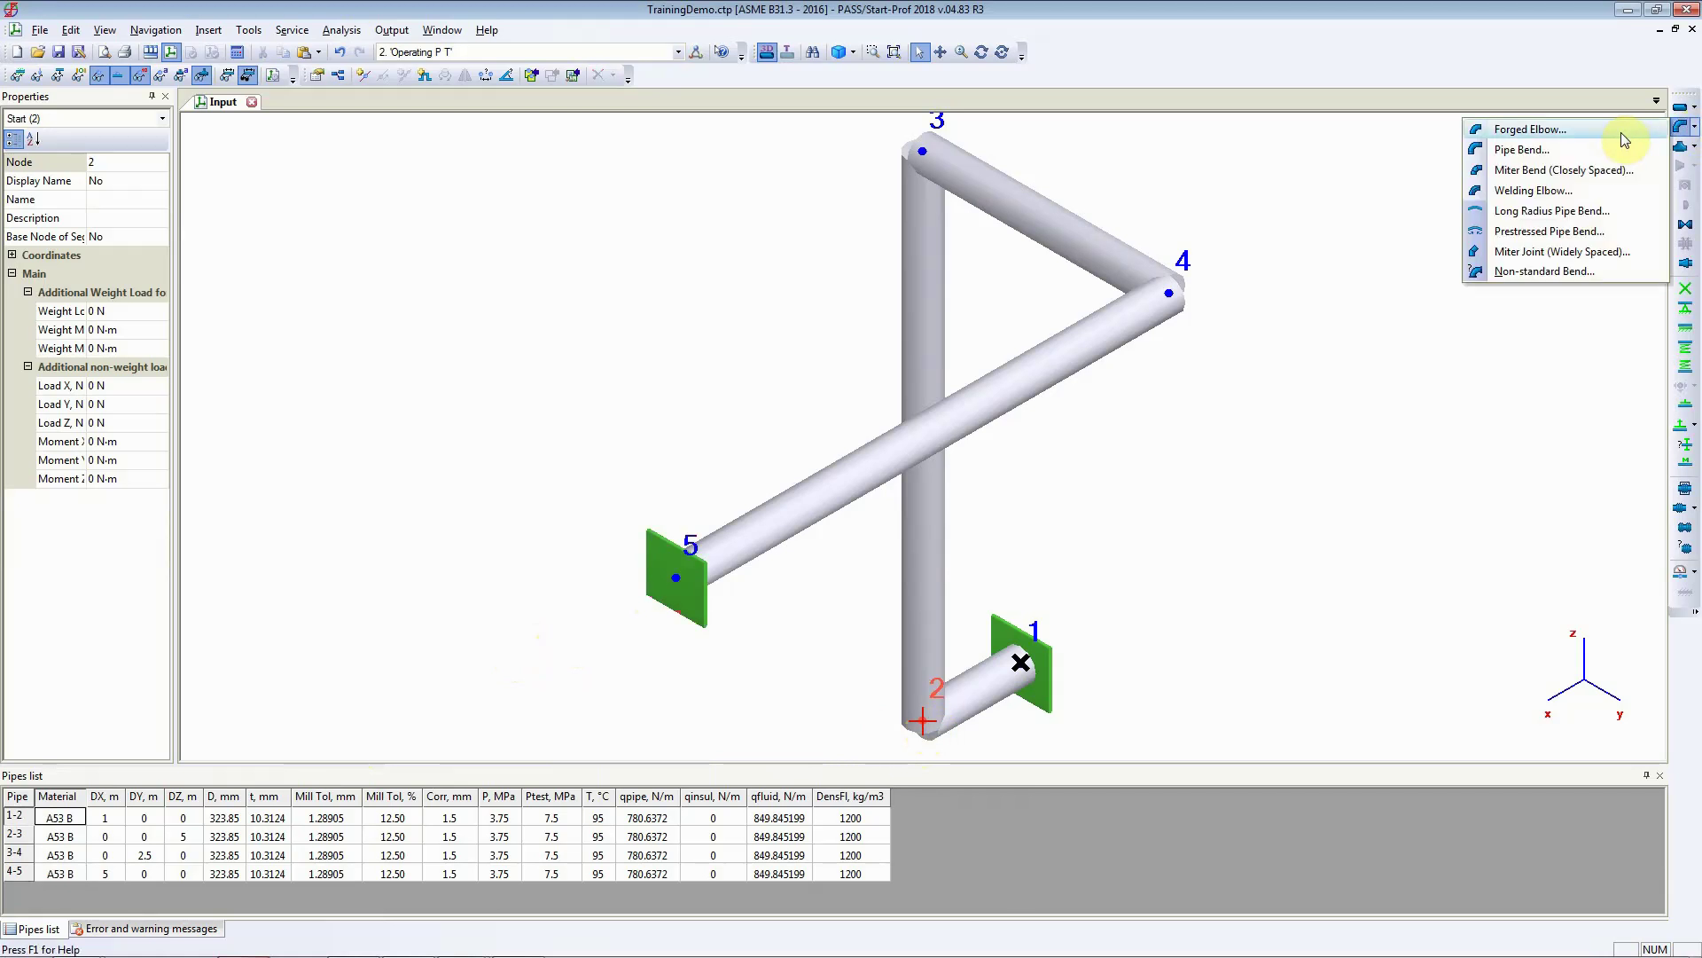
click(1593, 190)
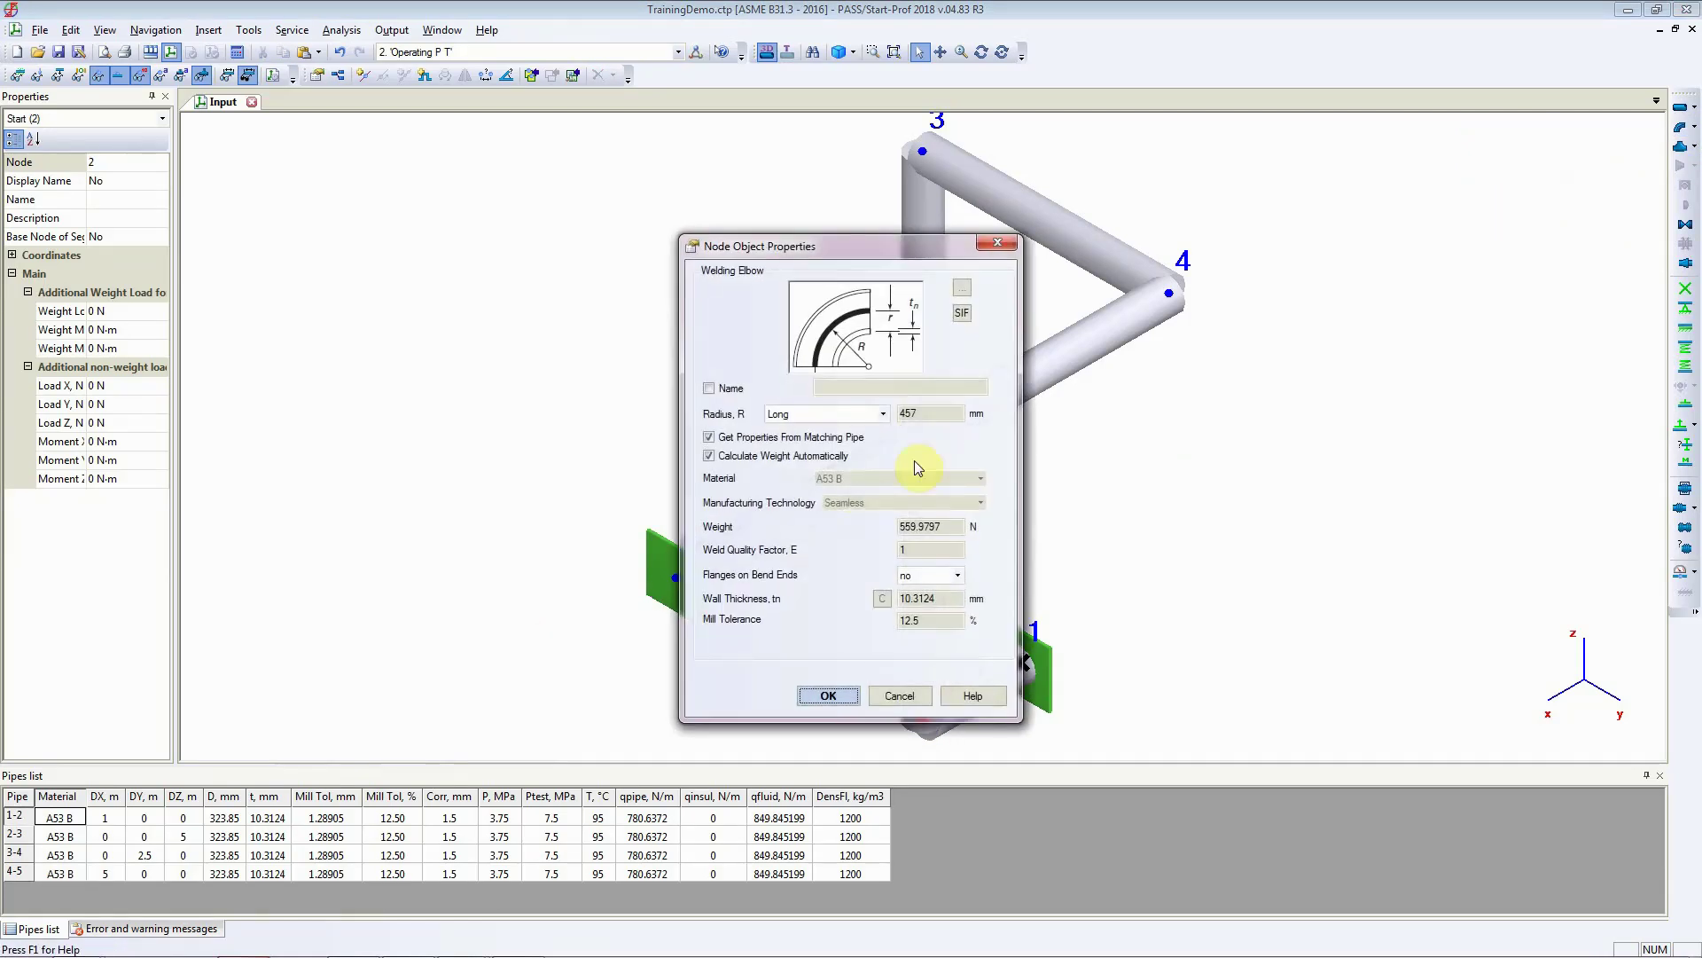
drag(788, 243, 444, 151)
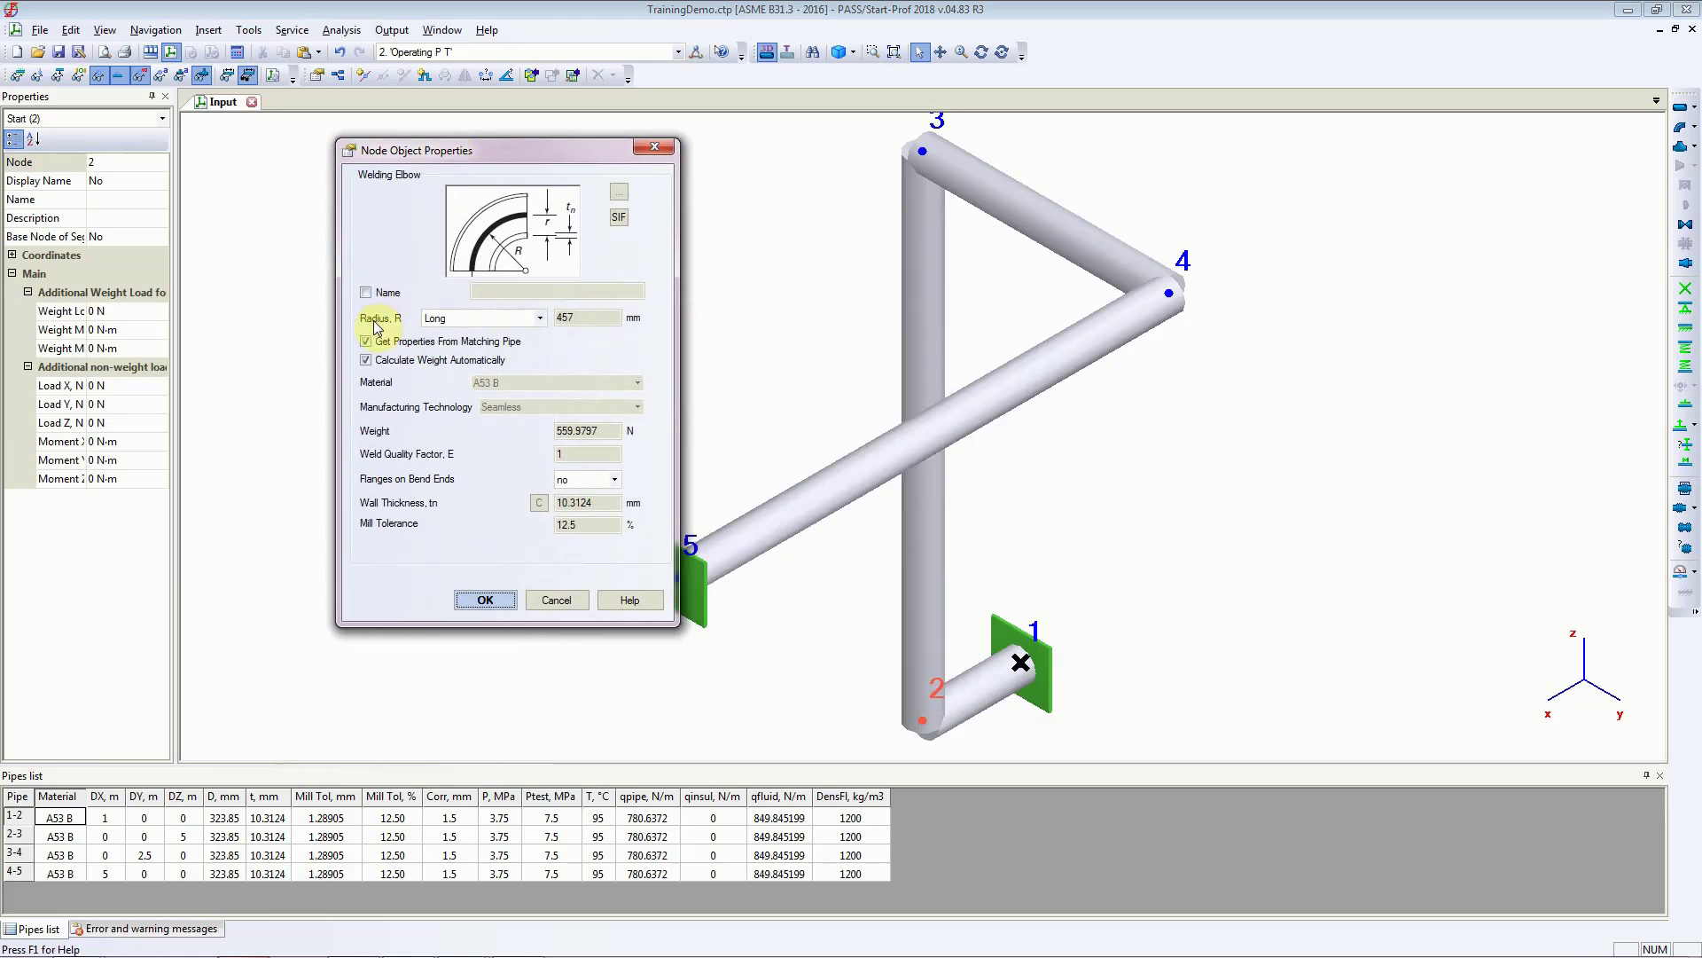
- Try short, long, 3D and 5D elbow radii, then set the radius to manual 457 mm
click(470, 322)
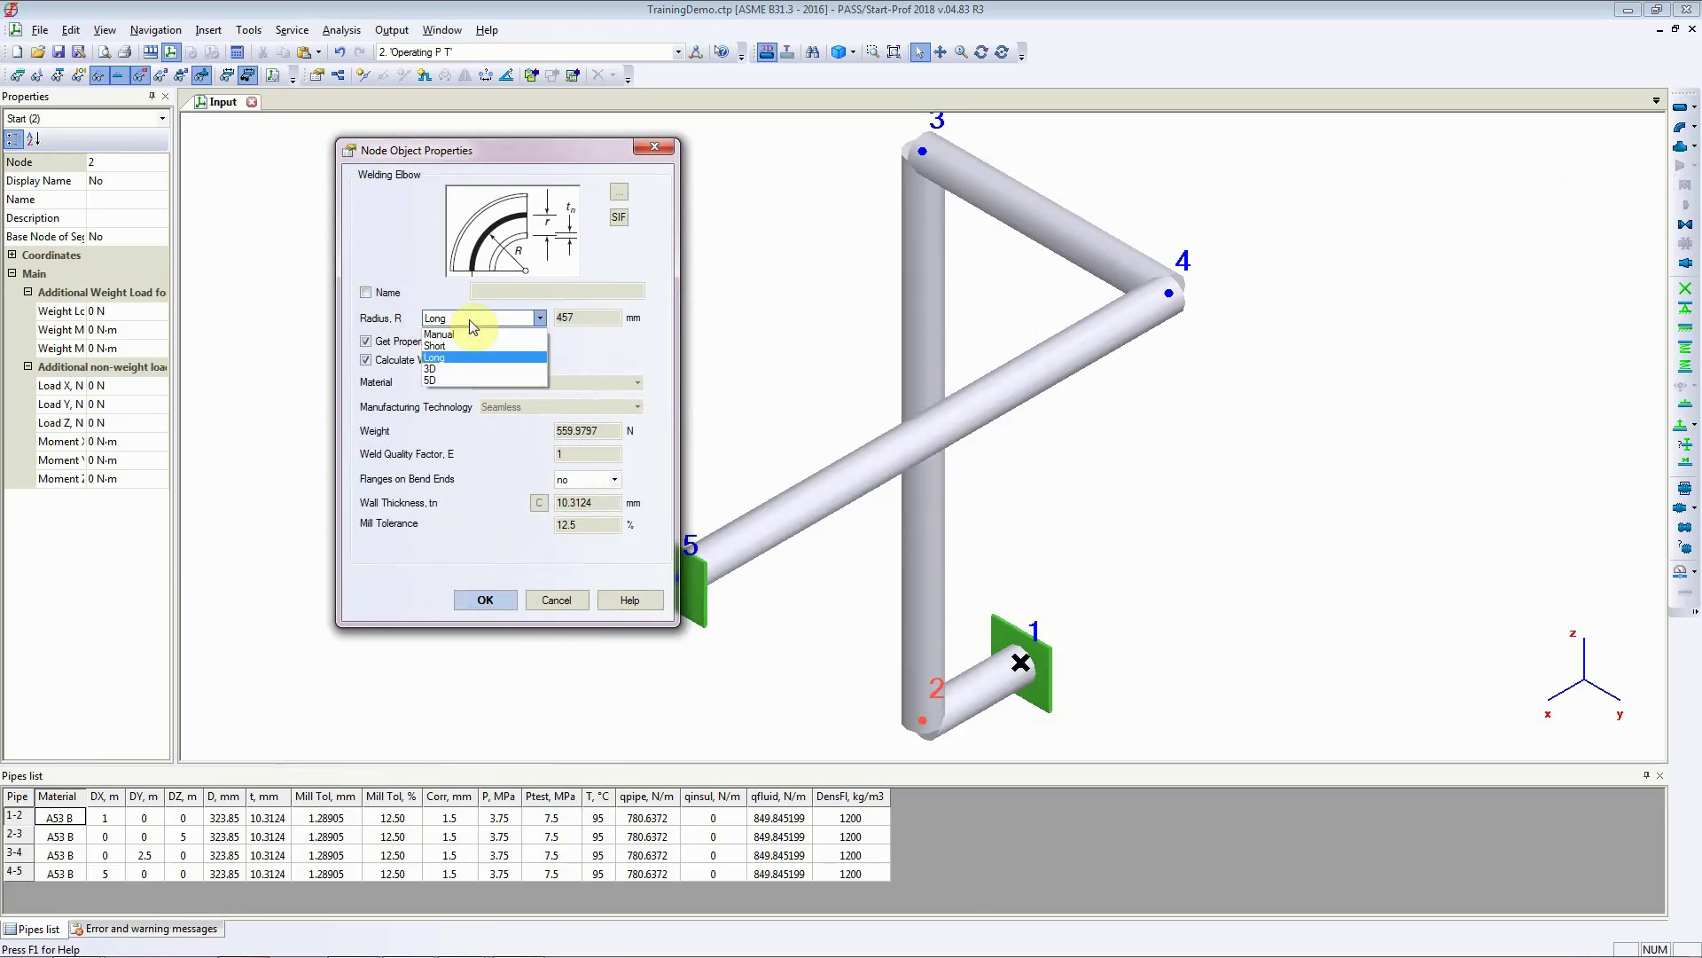
click(468, 345)
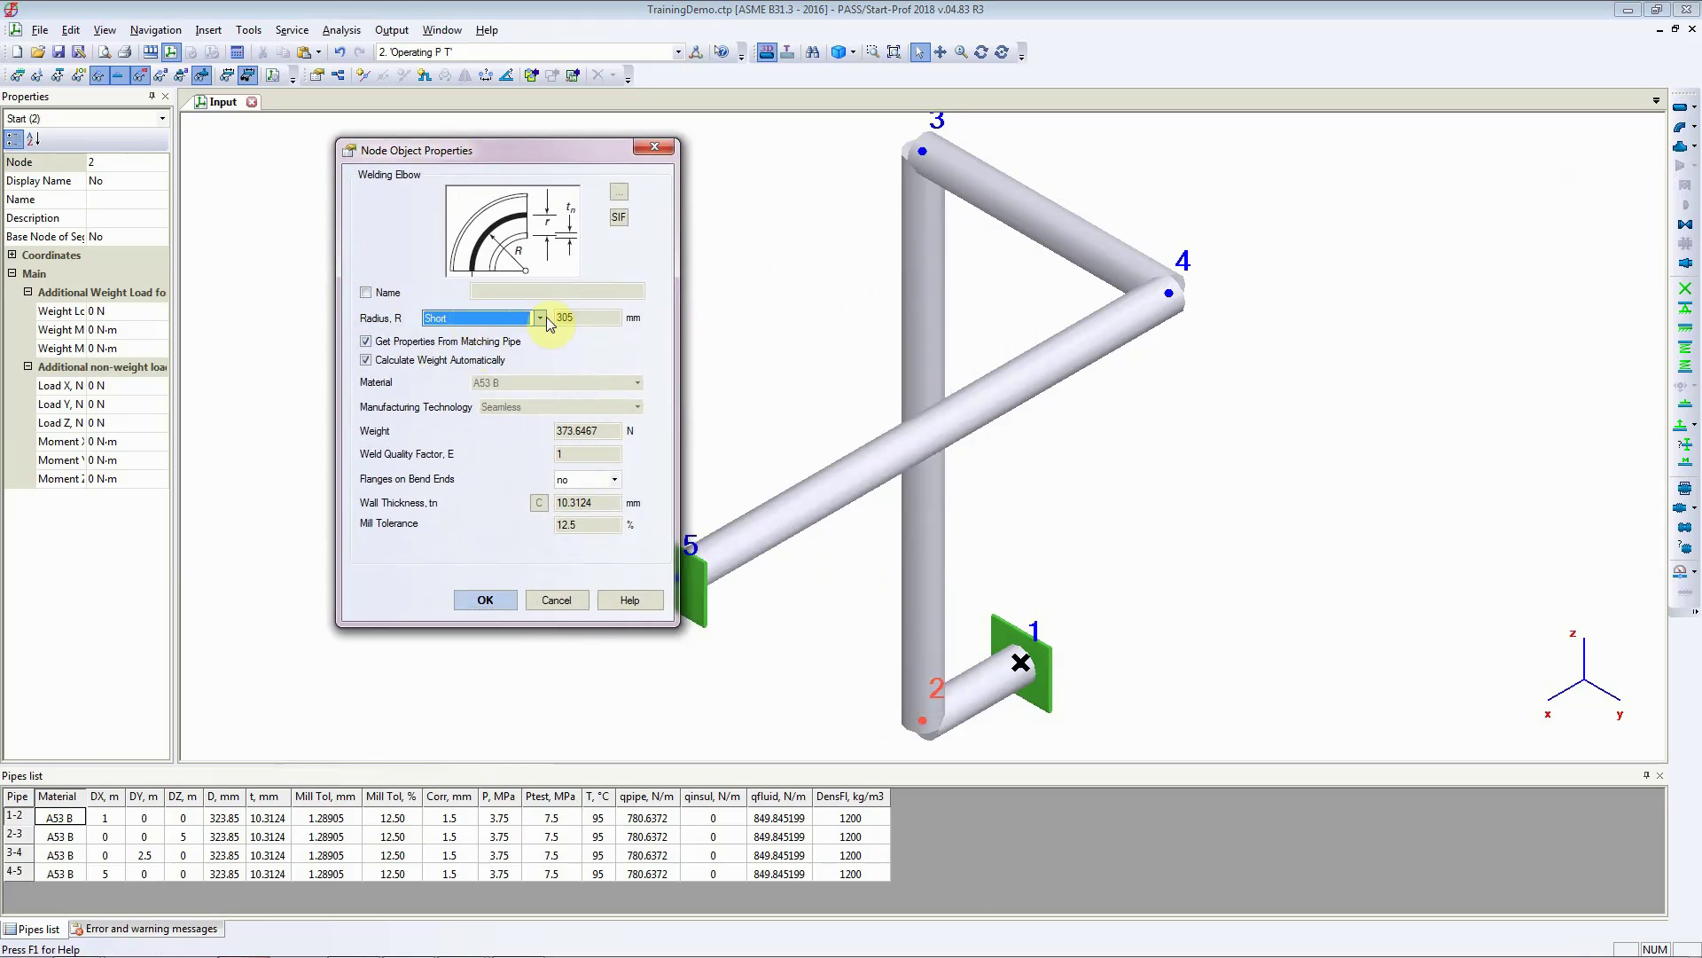
click(492, 319)
click(480, 359)
click(477, 318)
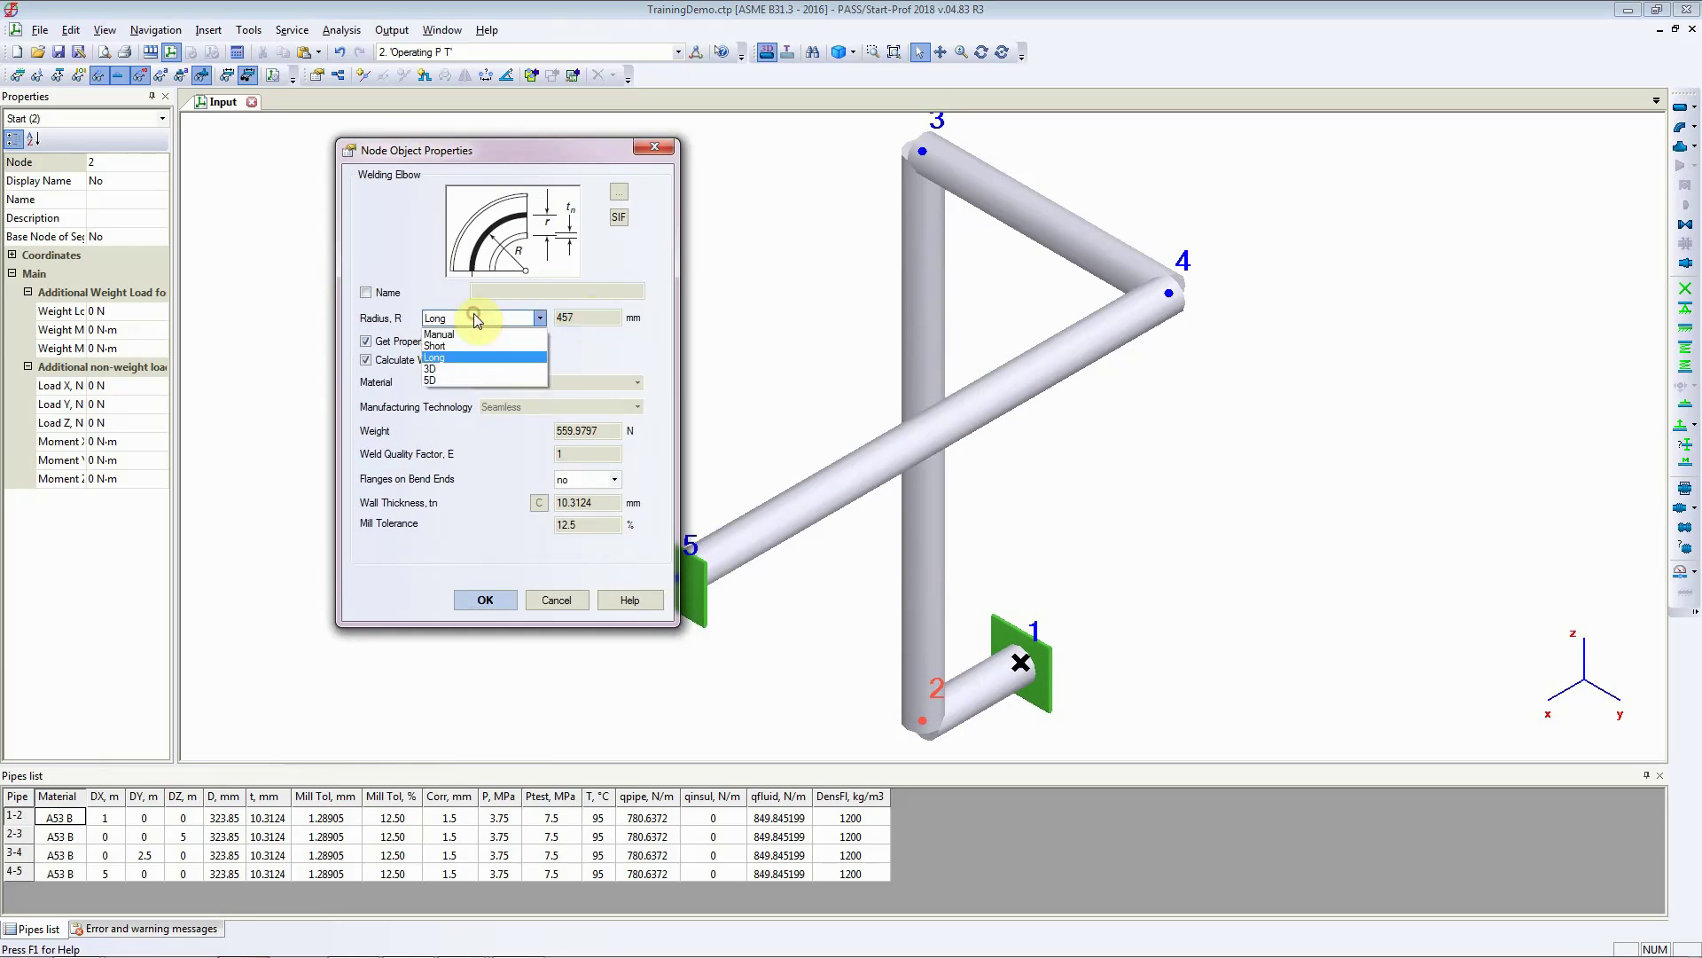
click(450, 376)
click(456, 319)
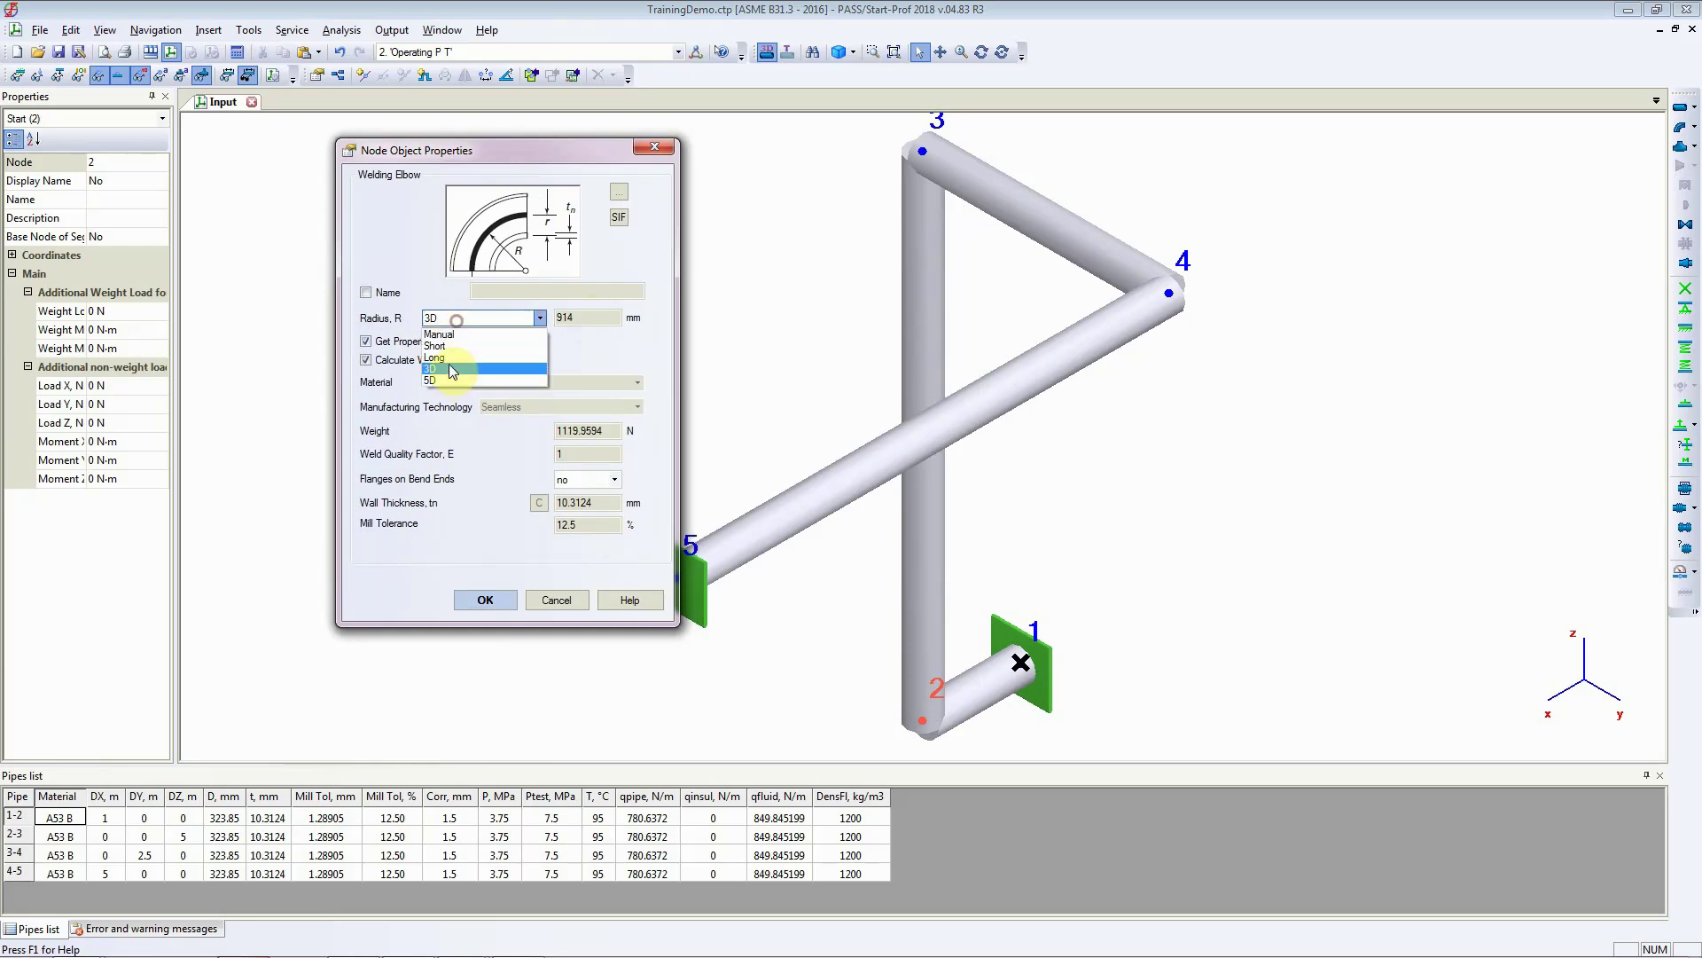
click(450, 386)
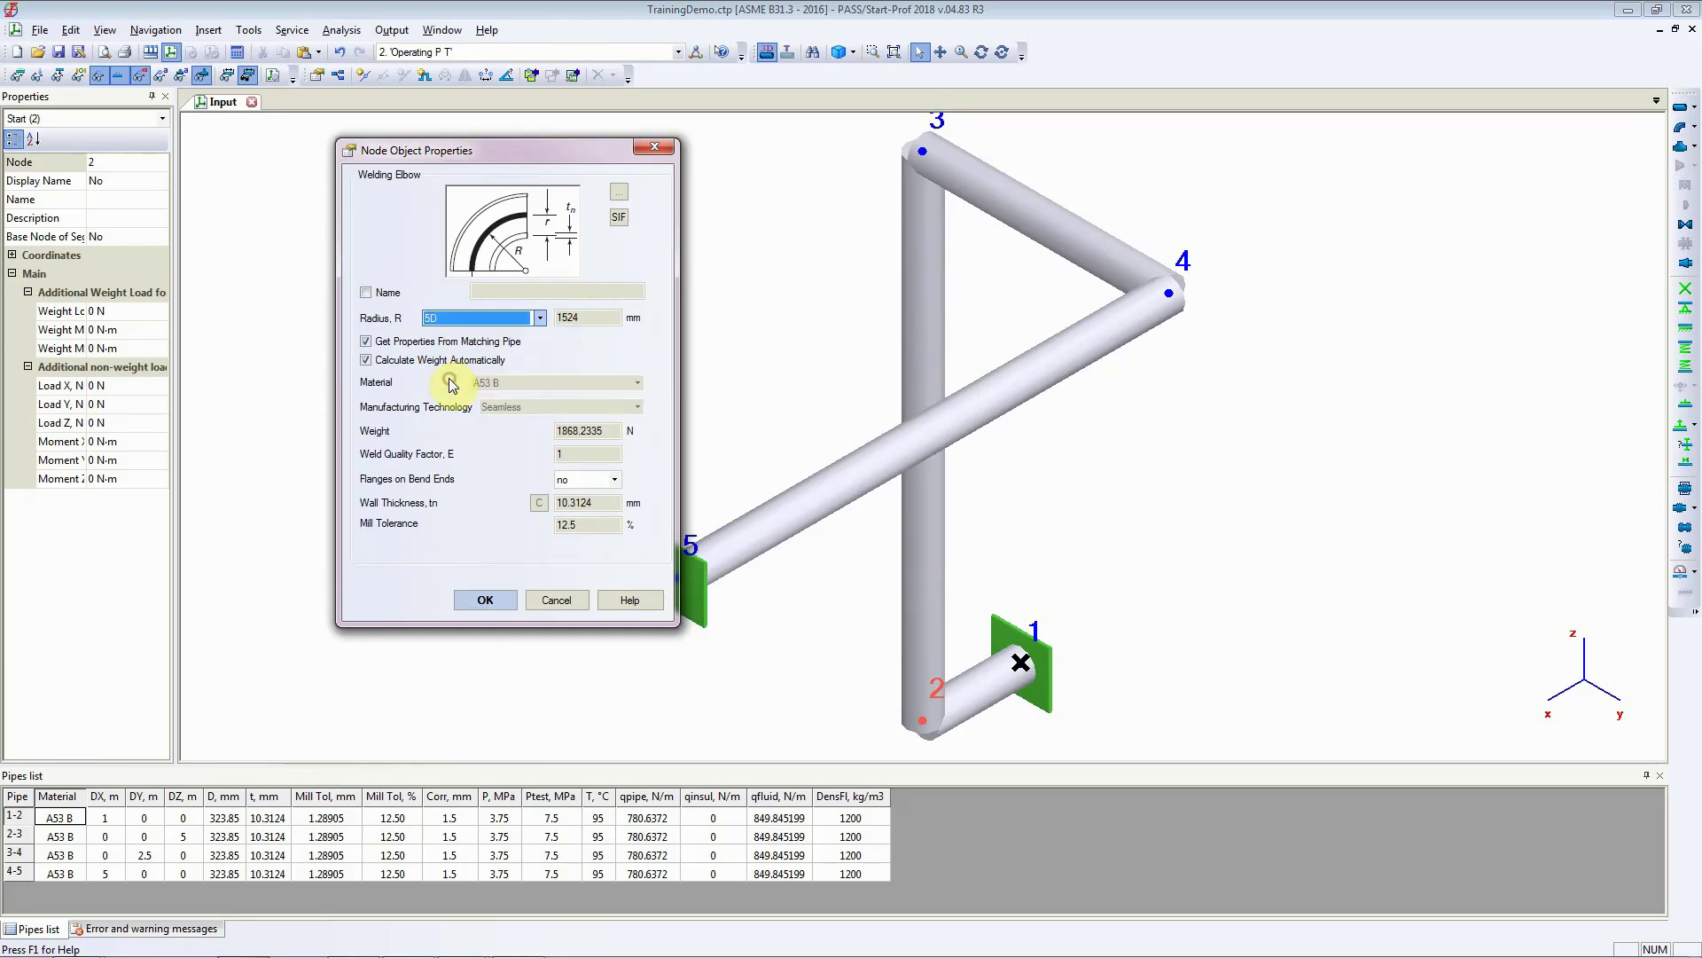
click(461, 320)
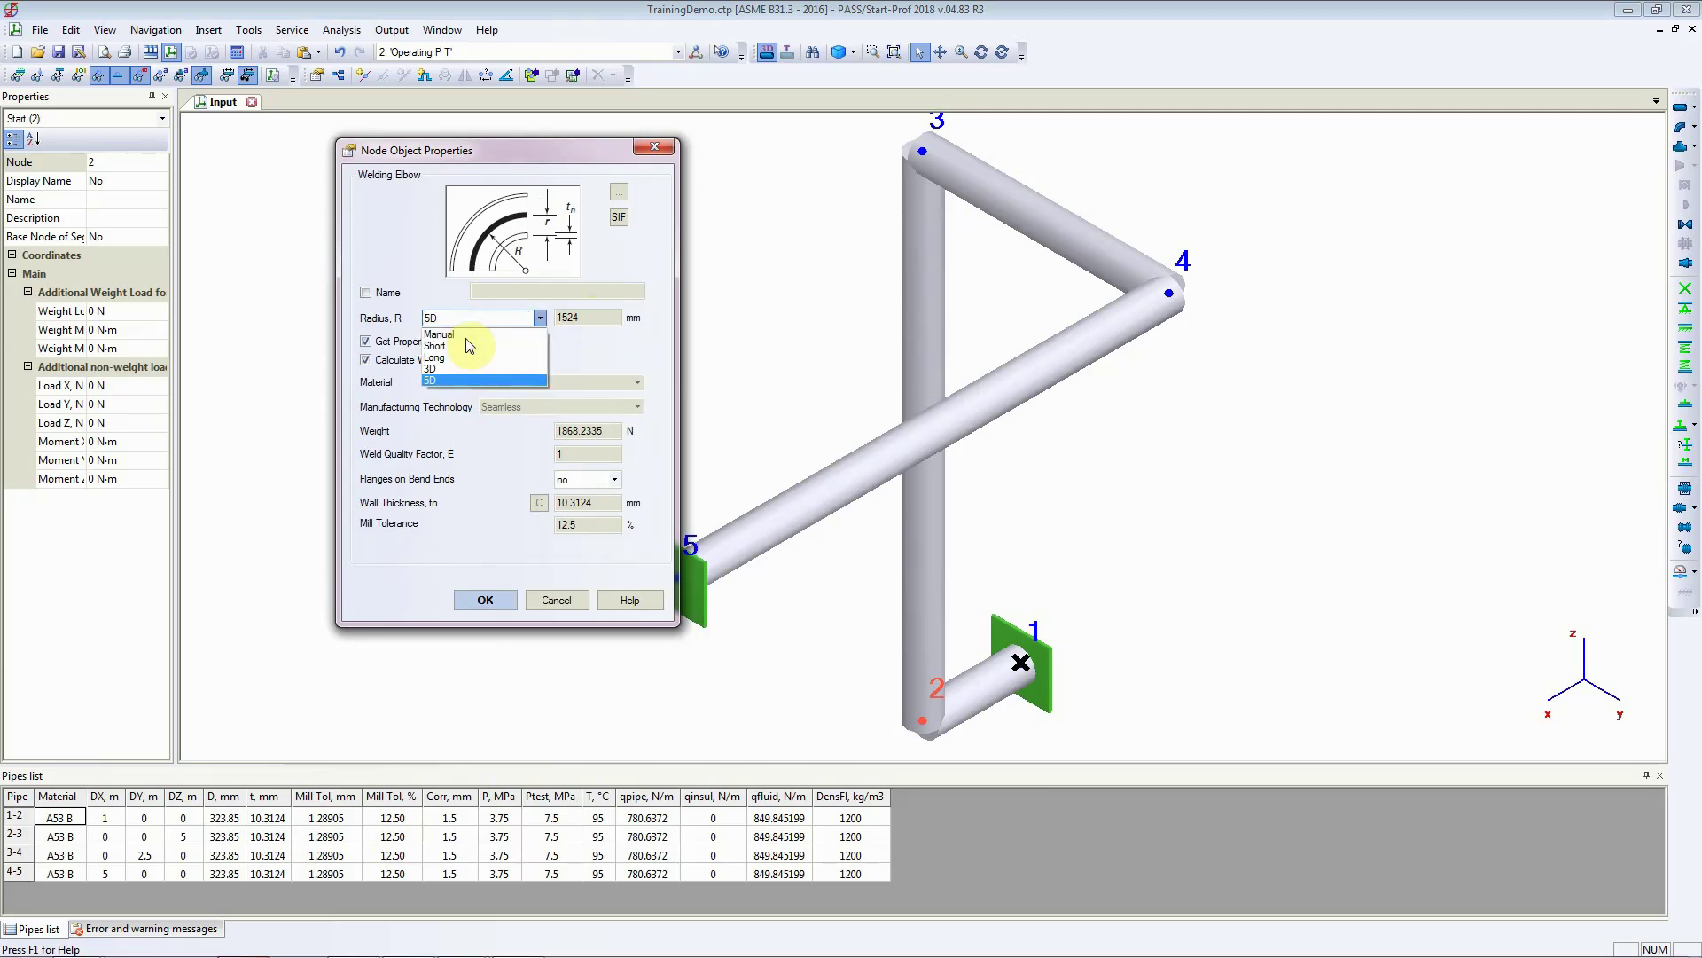
click(454, 332)
text(457)
double_click(583, 321)
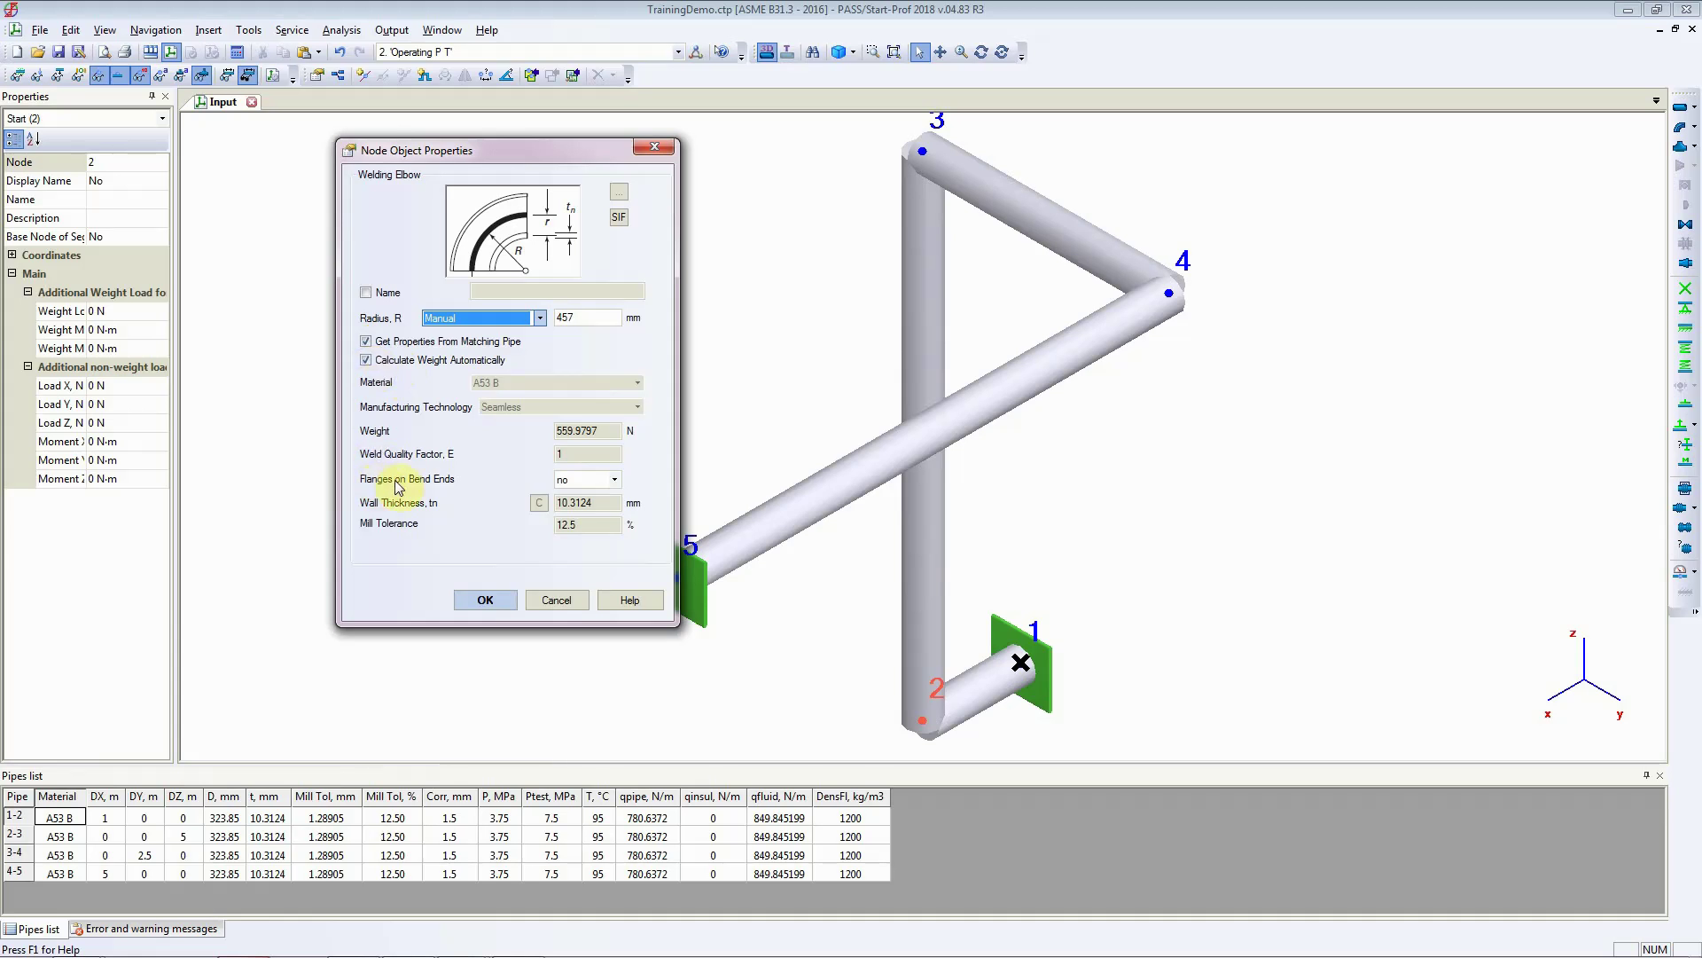
- Try one and two end flanges, then confirm the node 2 elbow with no flanges
click(617, 481)
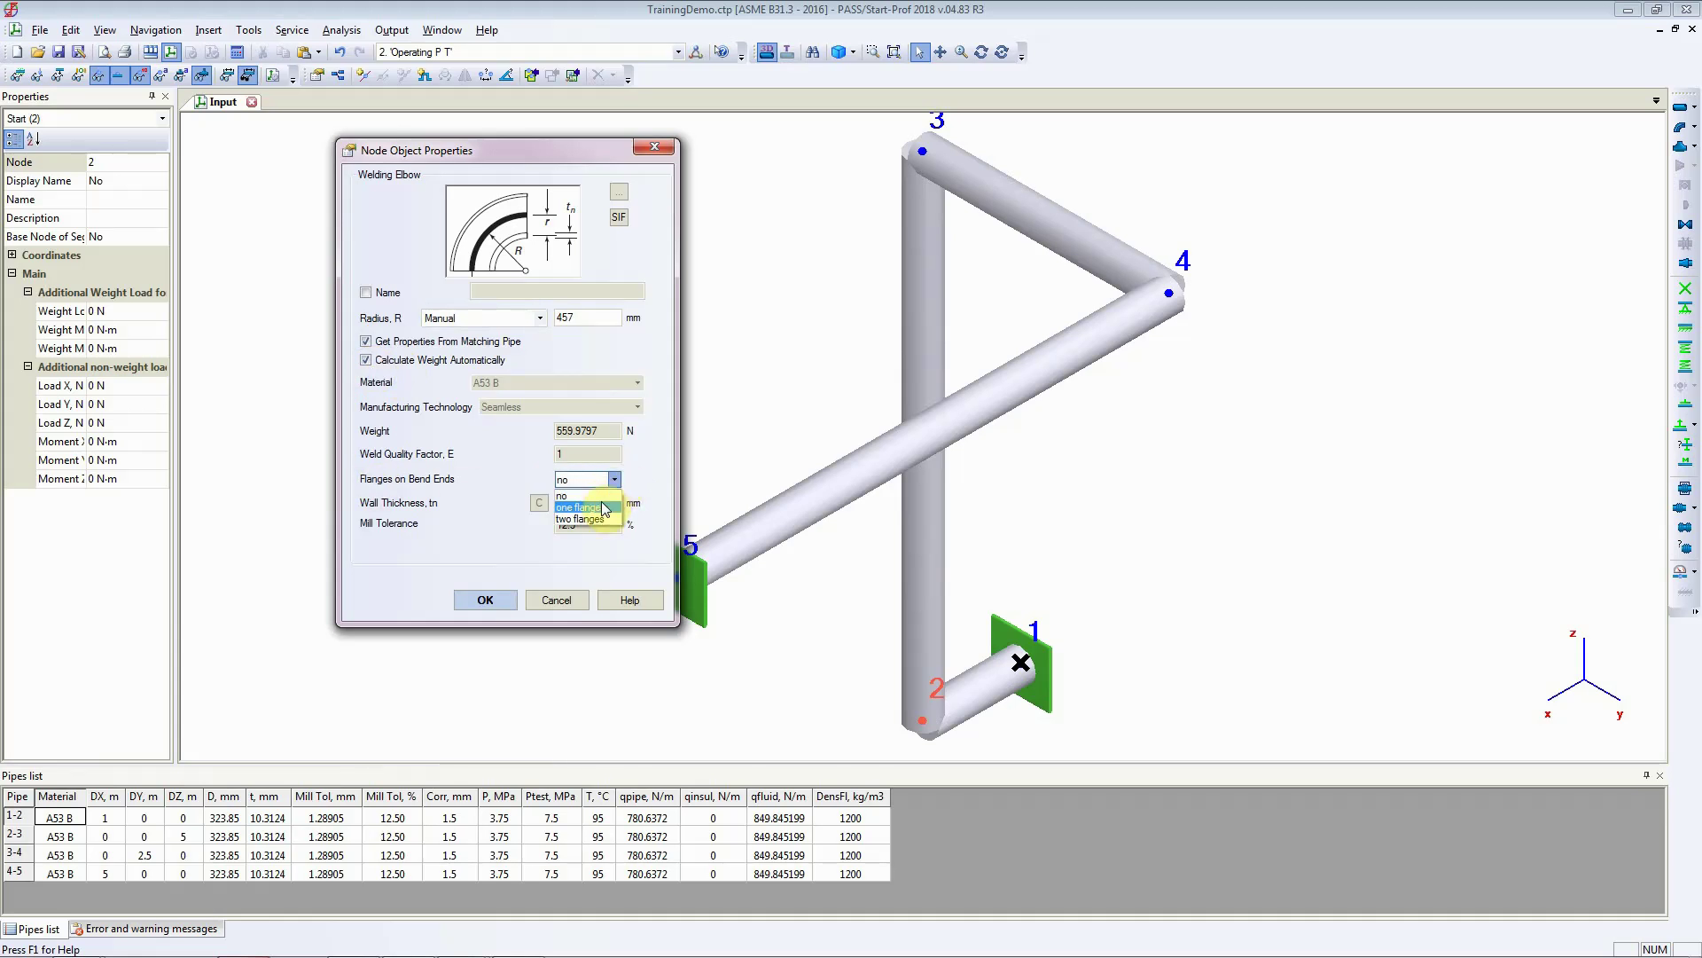
click(603, 508)
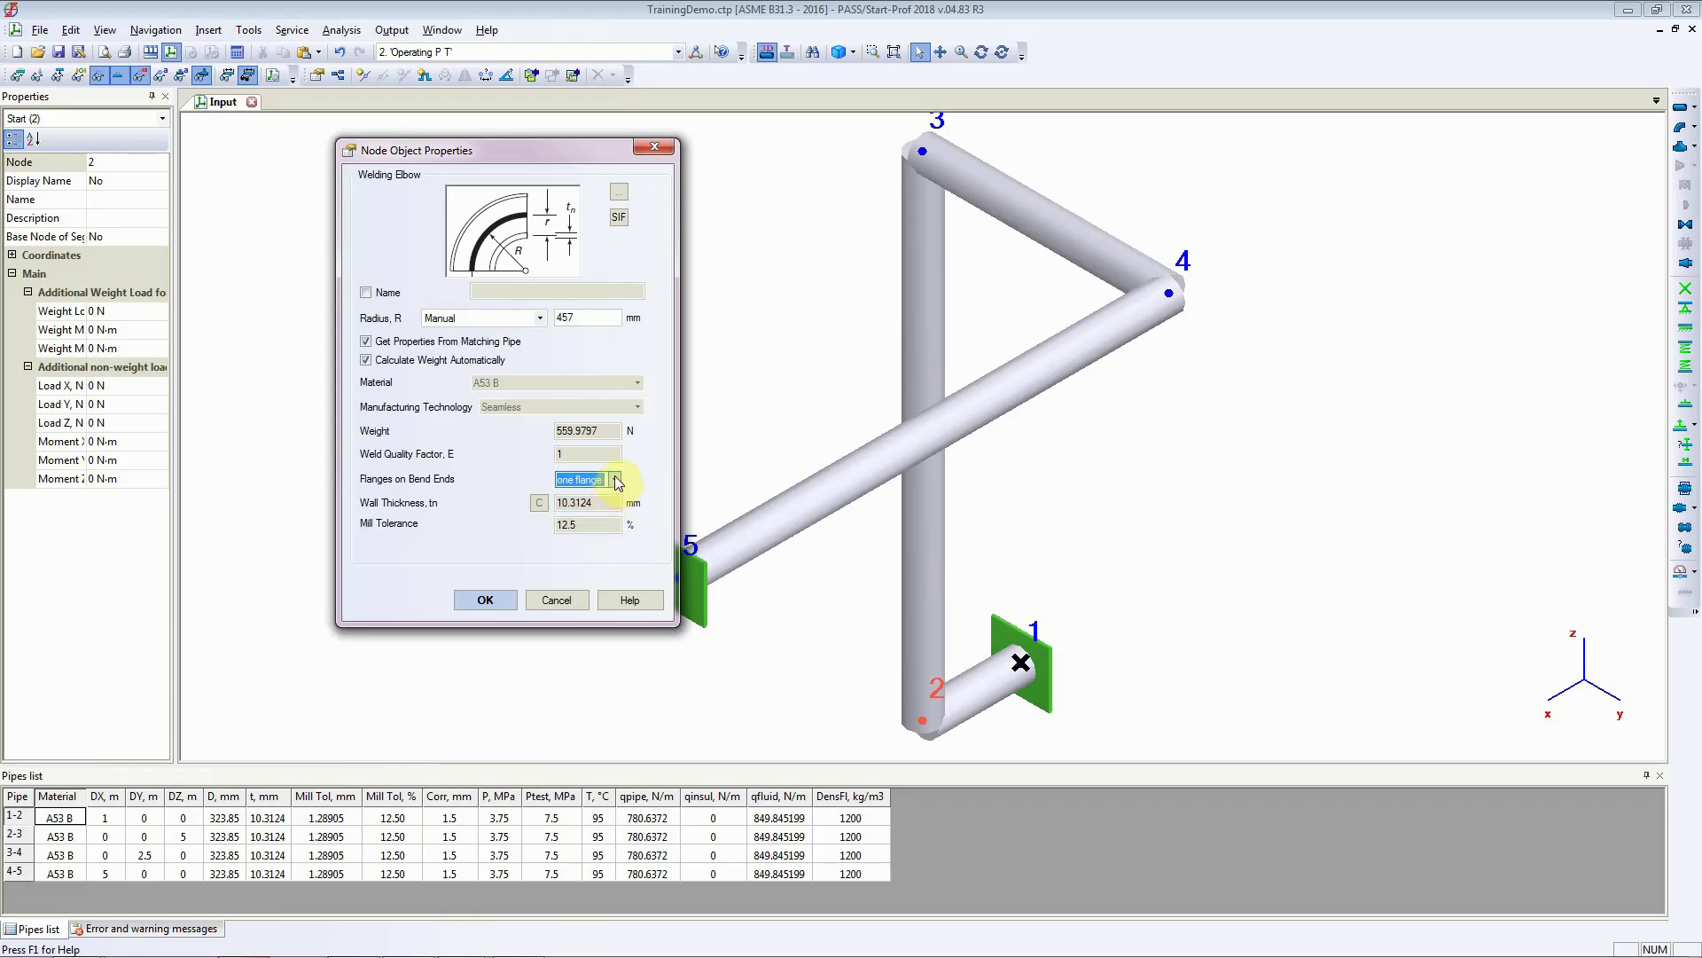
click(615, 480)
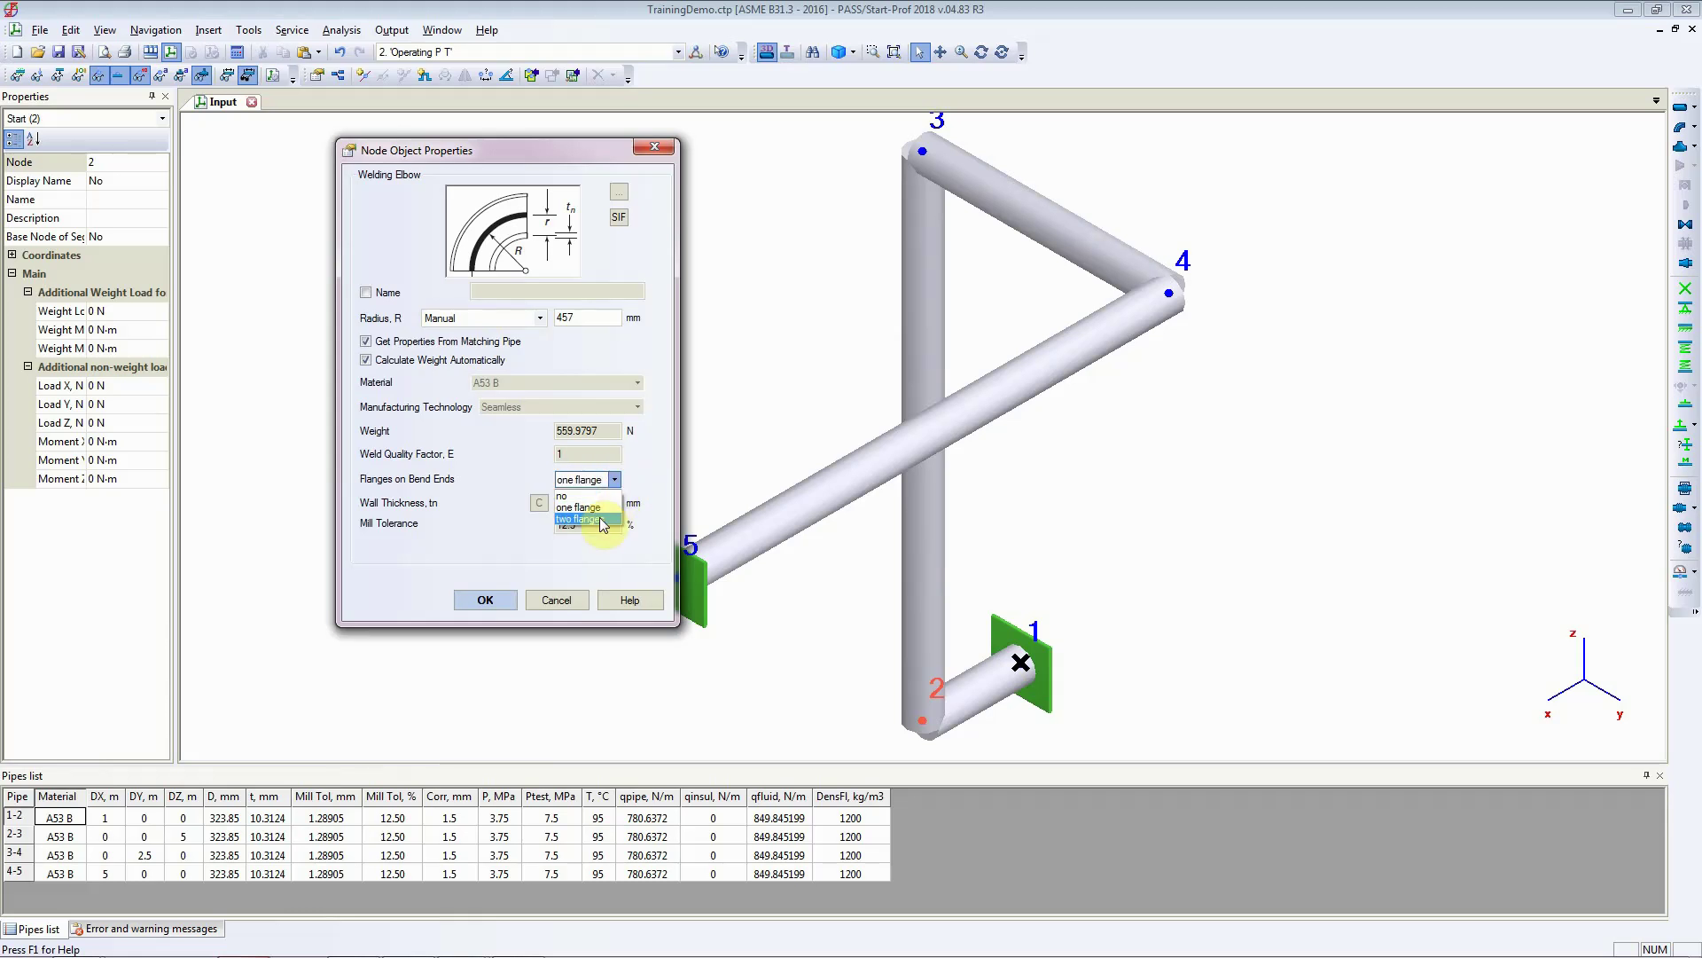
click(602, 521)
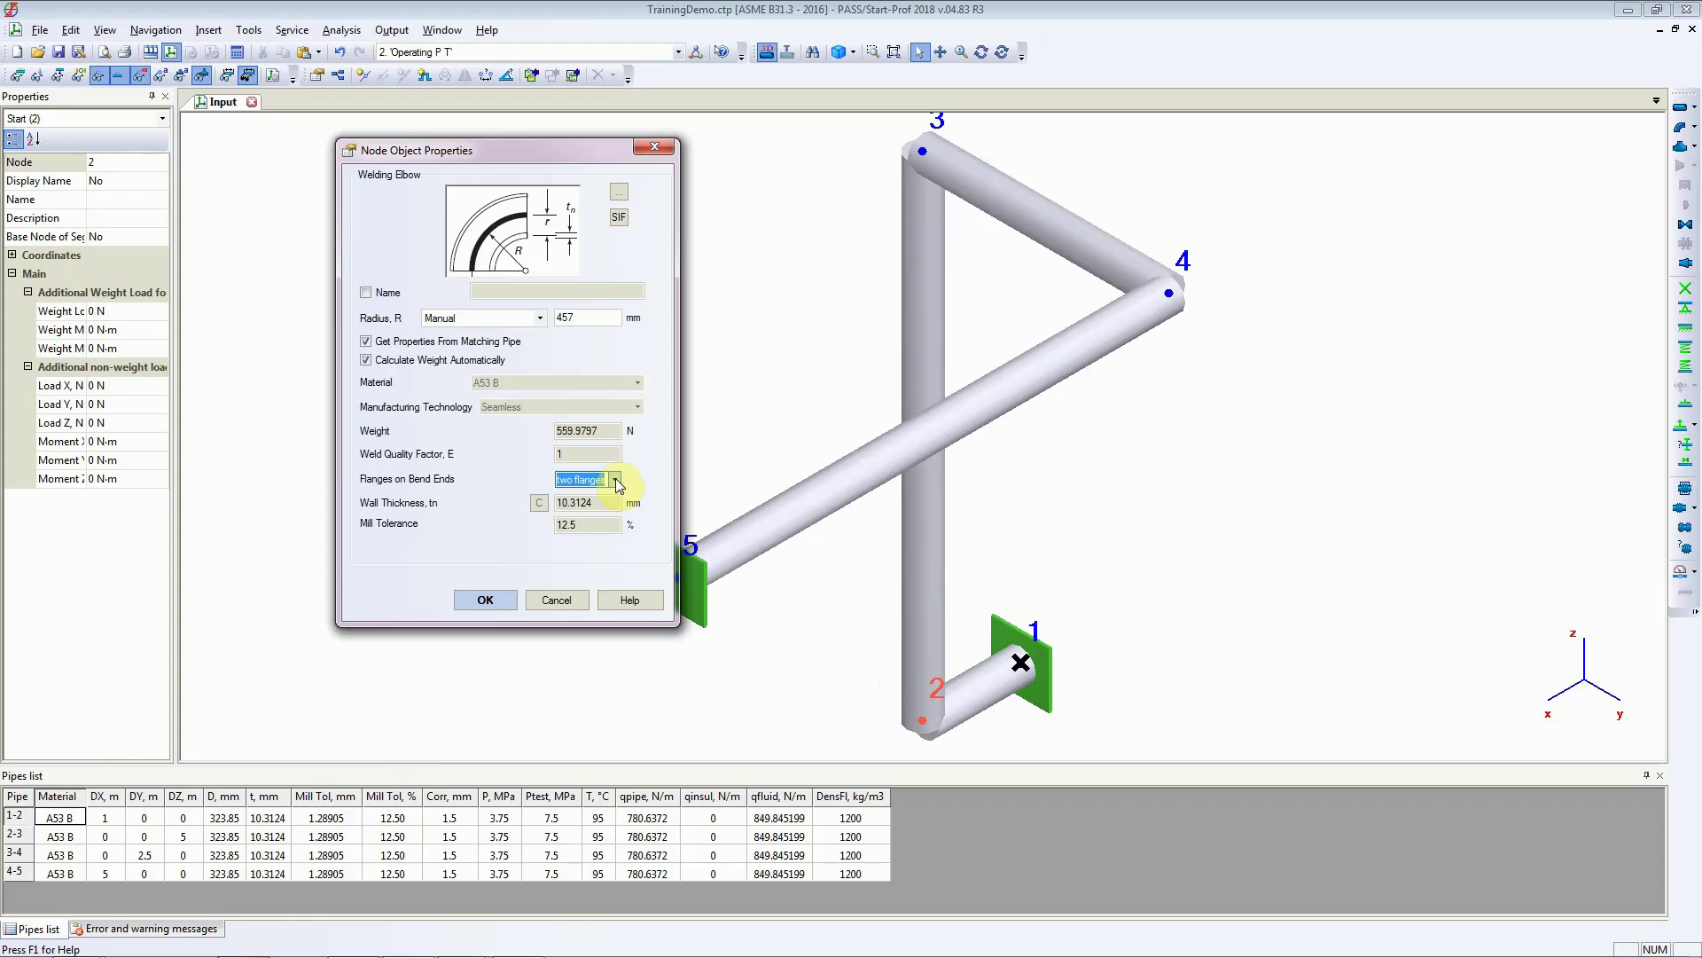
click(617, 481)
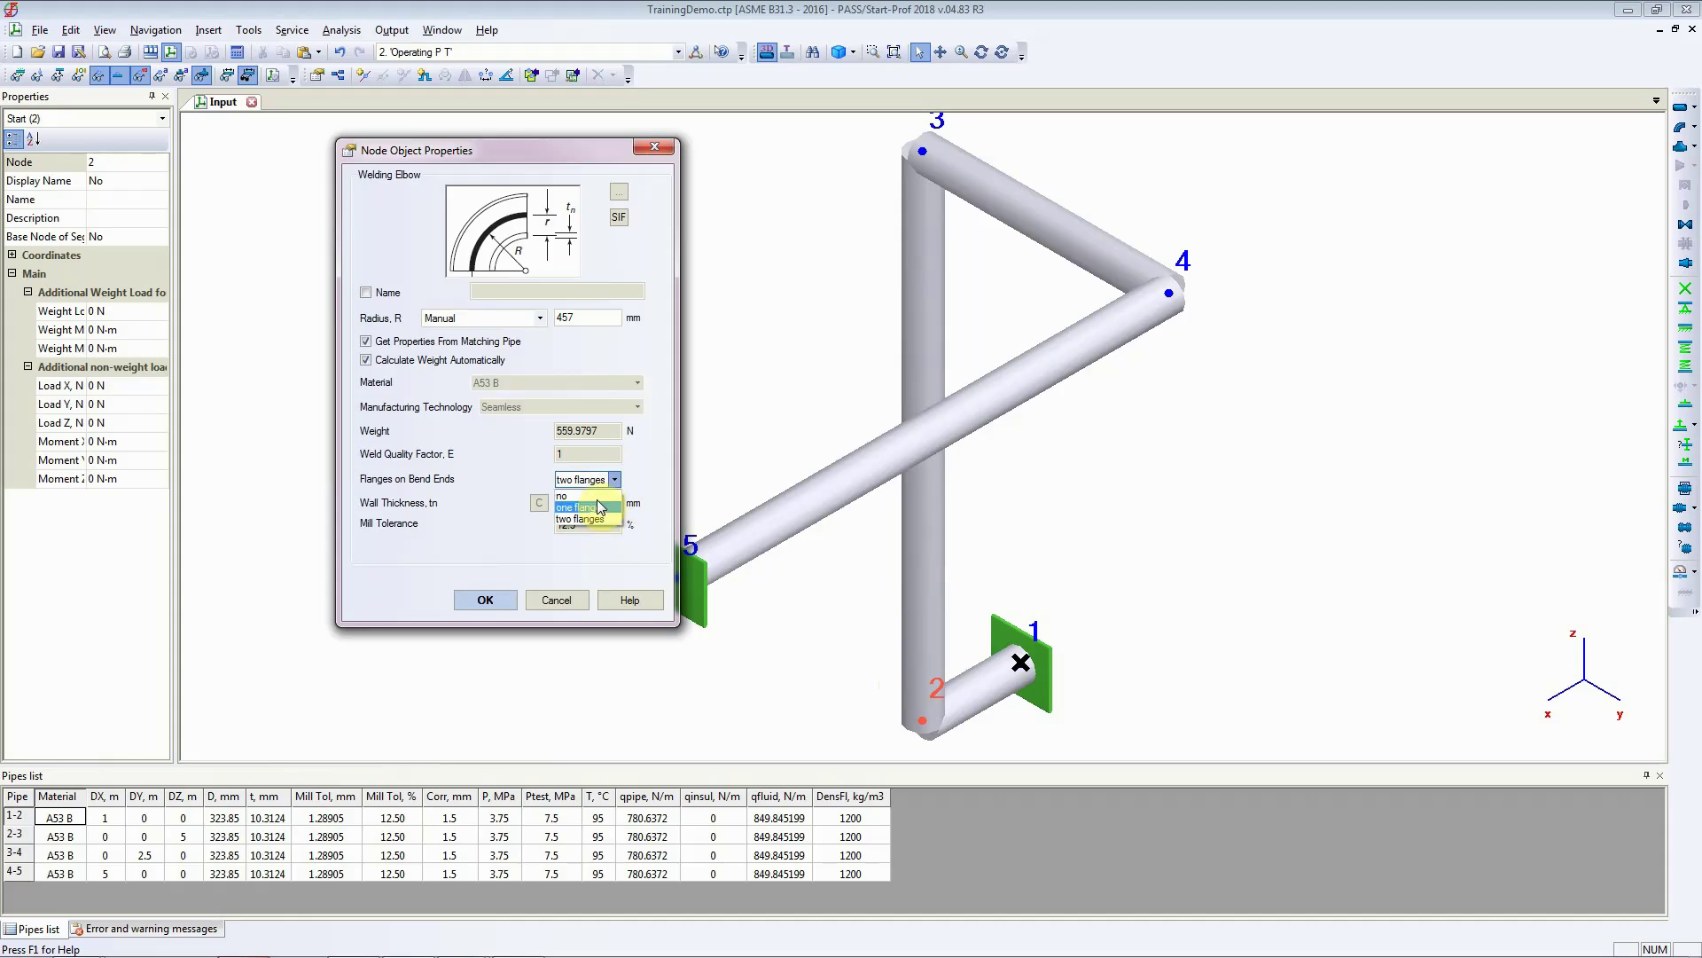
click(598, 497)
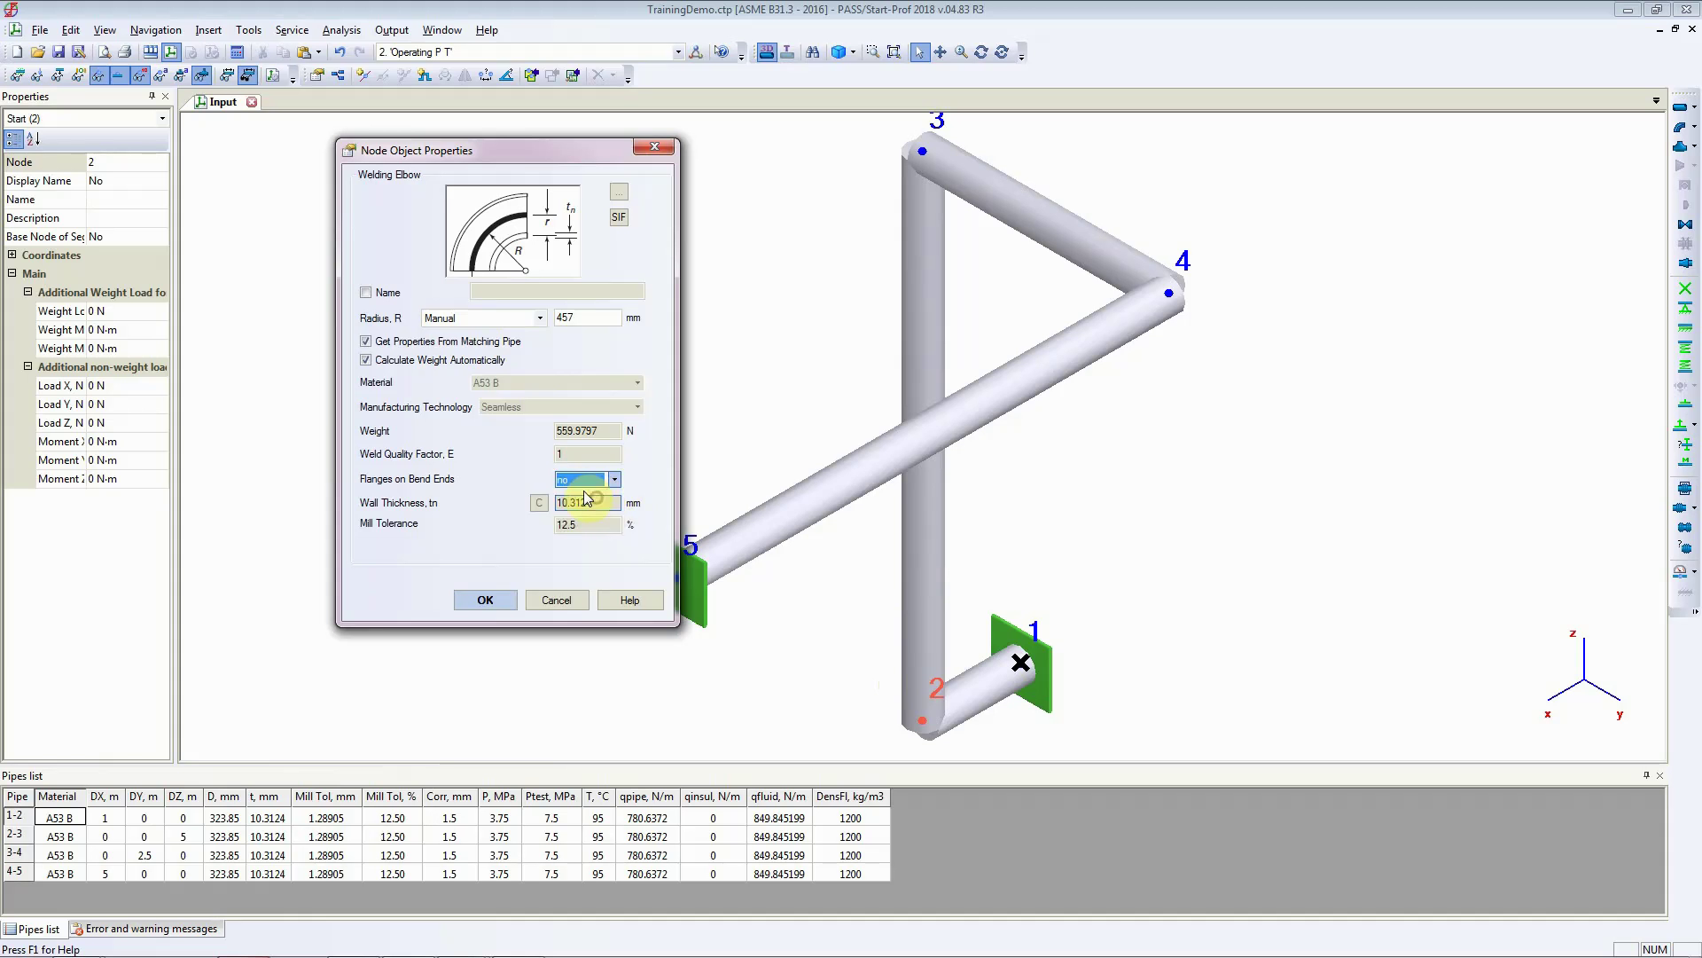
click(483, 600)
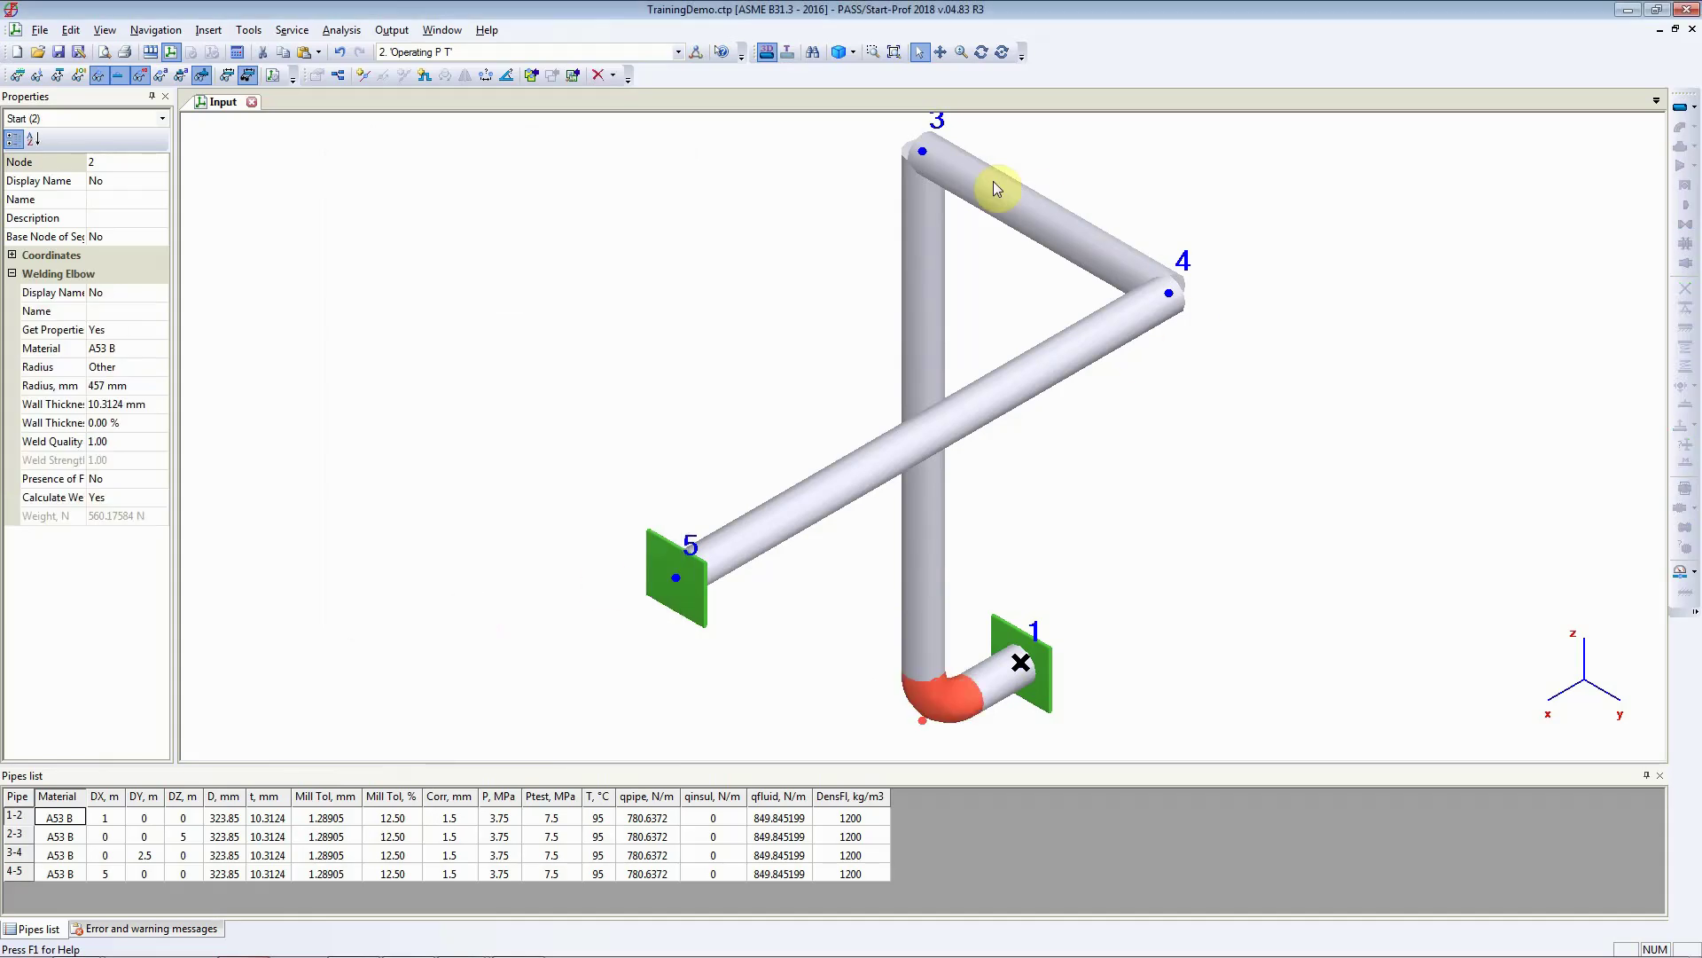
- Select node 3 at the top corner and show the bend type list
click(925, 160)
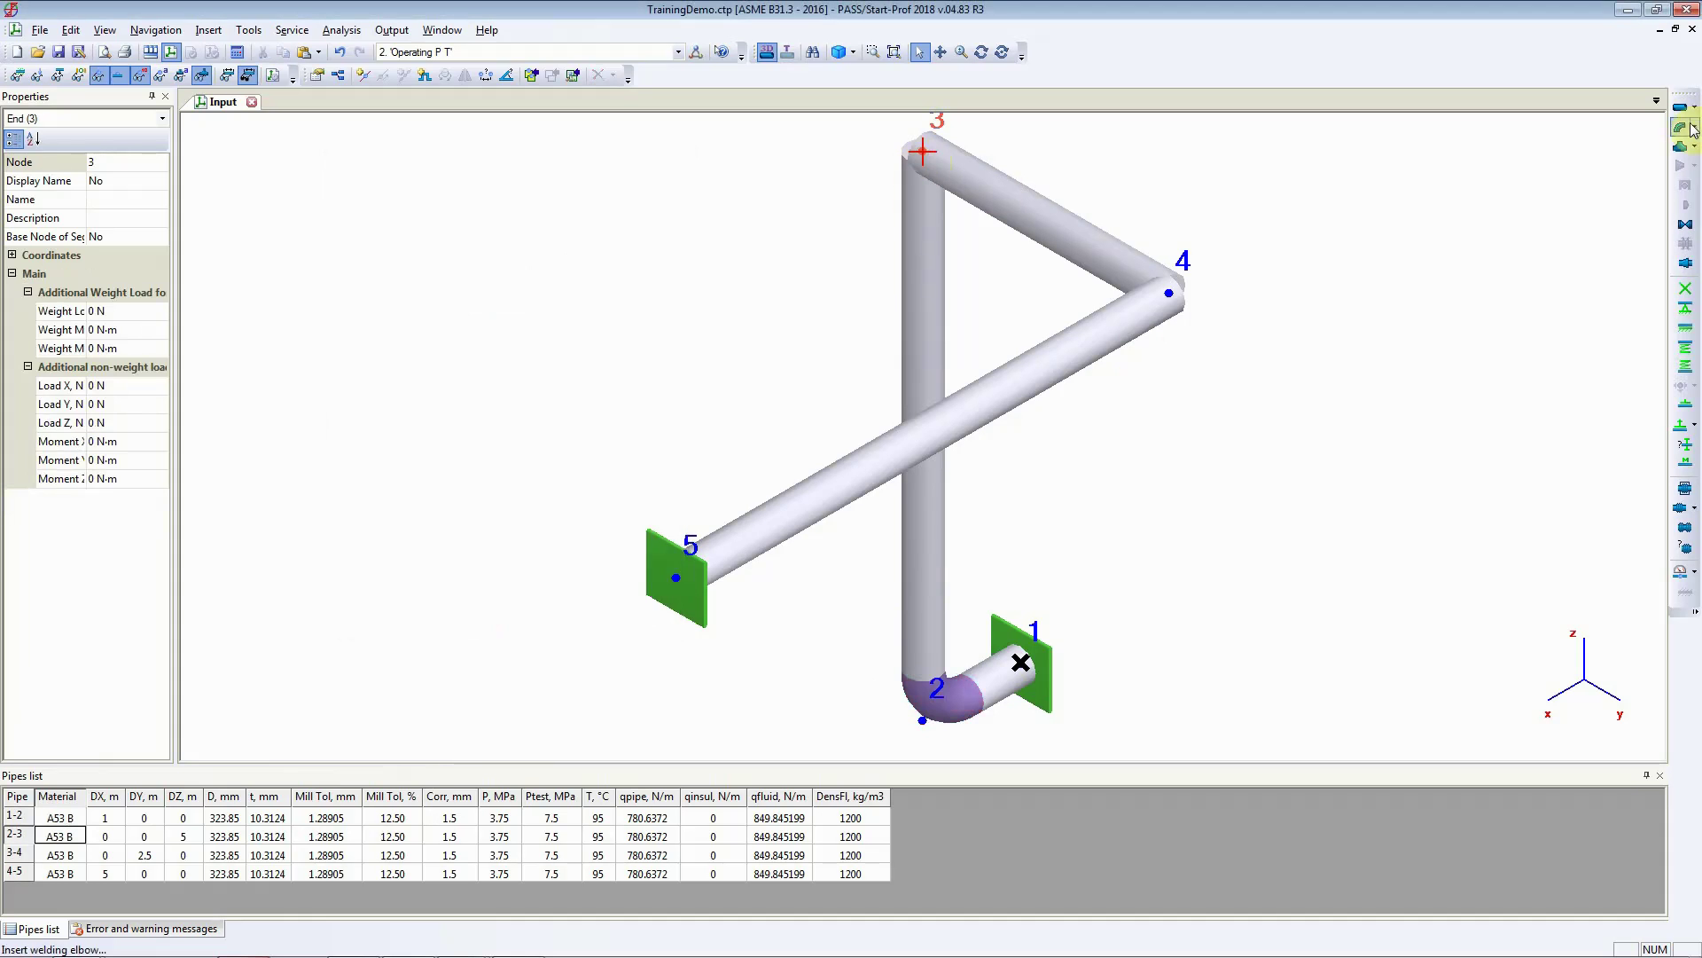
click(1695, 126)
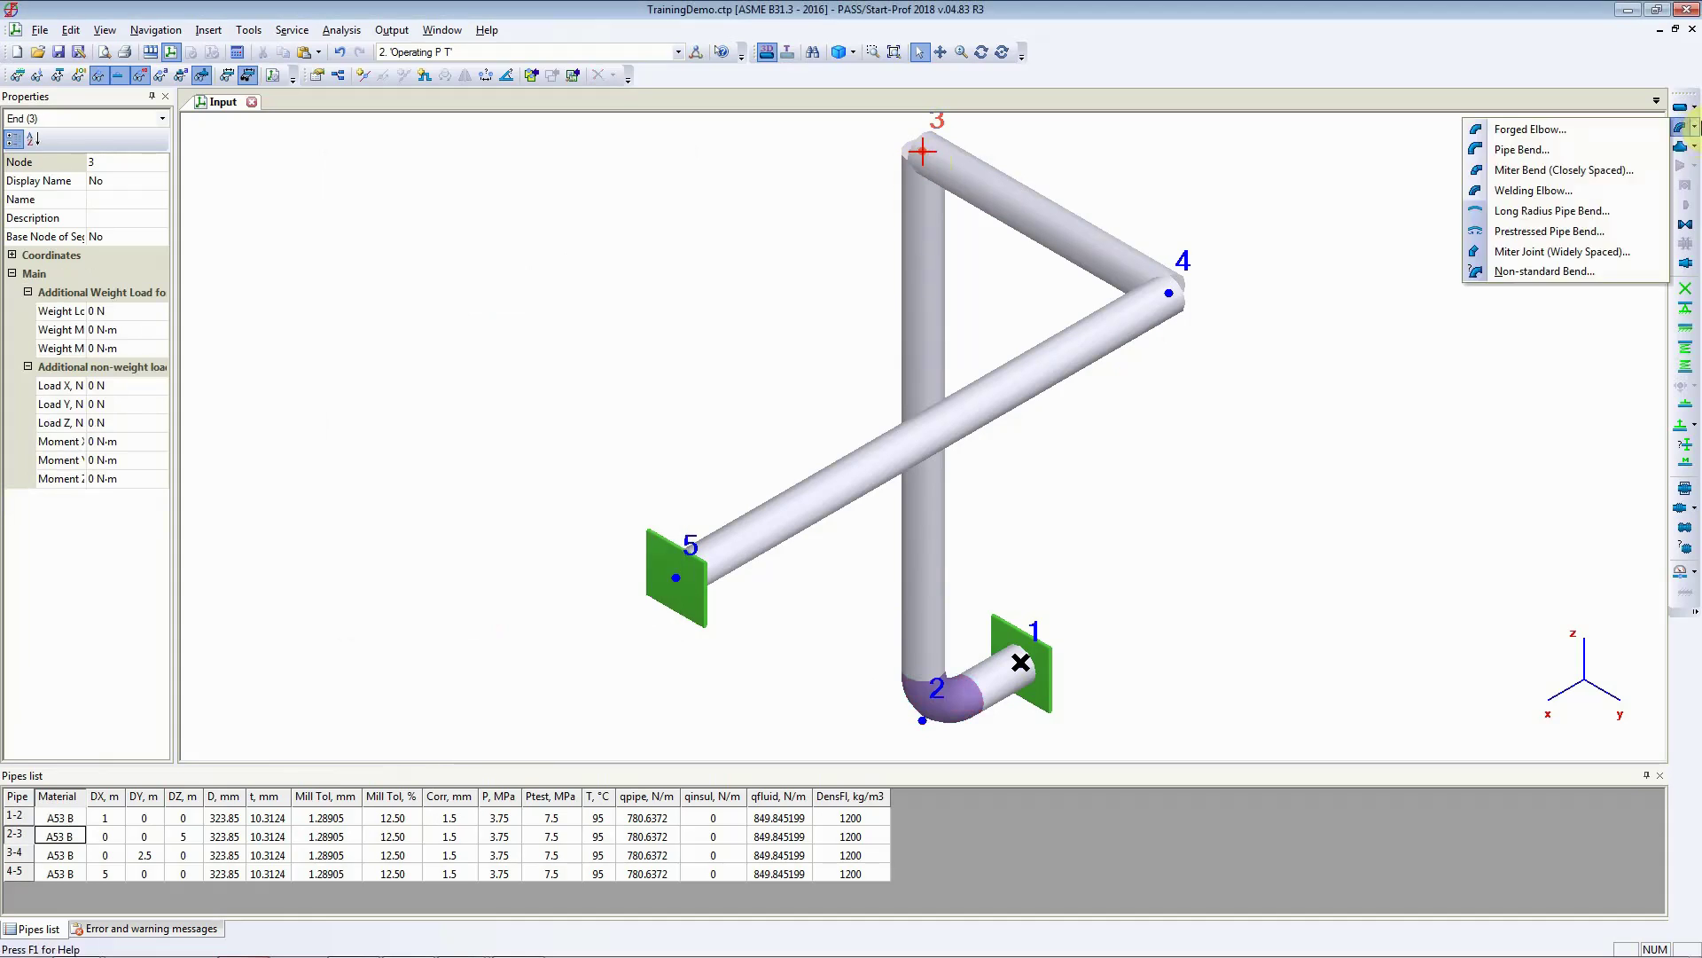
- Choose Pipe Bend for node 3, try a manual radius, then set a 5D radius of 1524 mm
click(1582, 148)
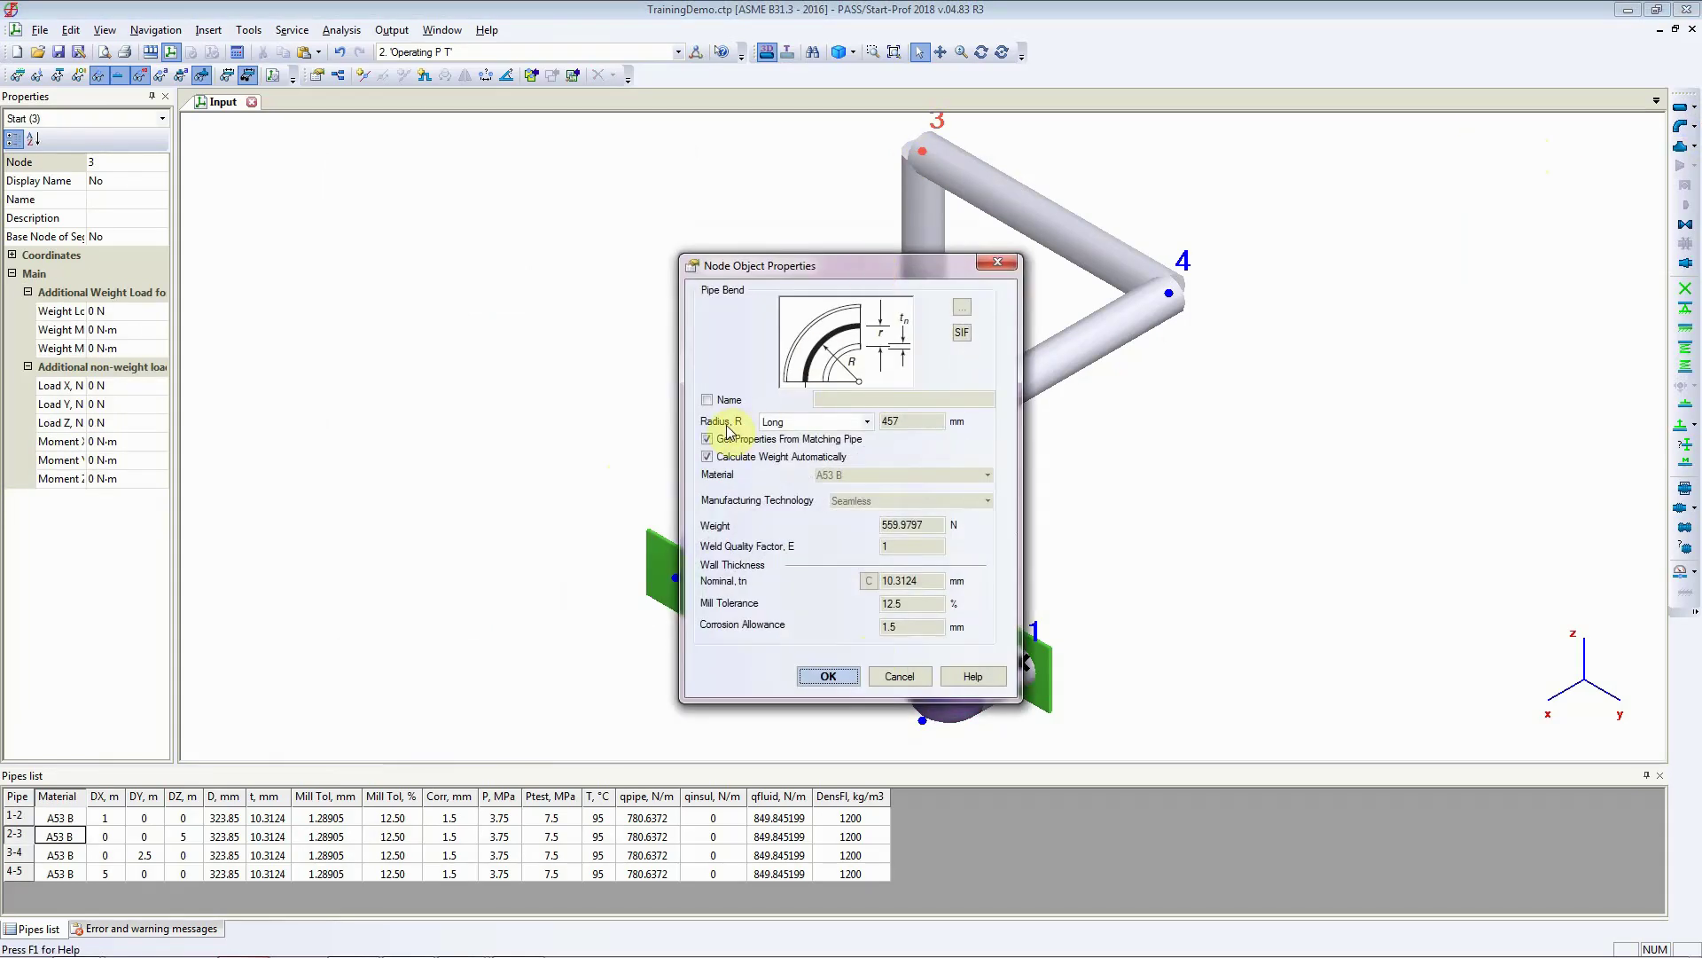
click(795, 424)
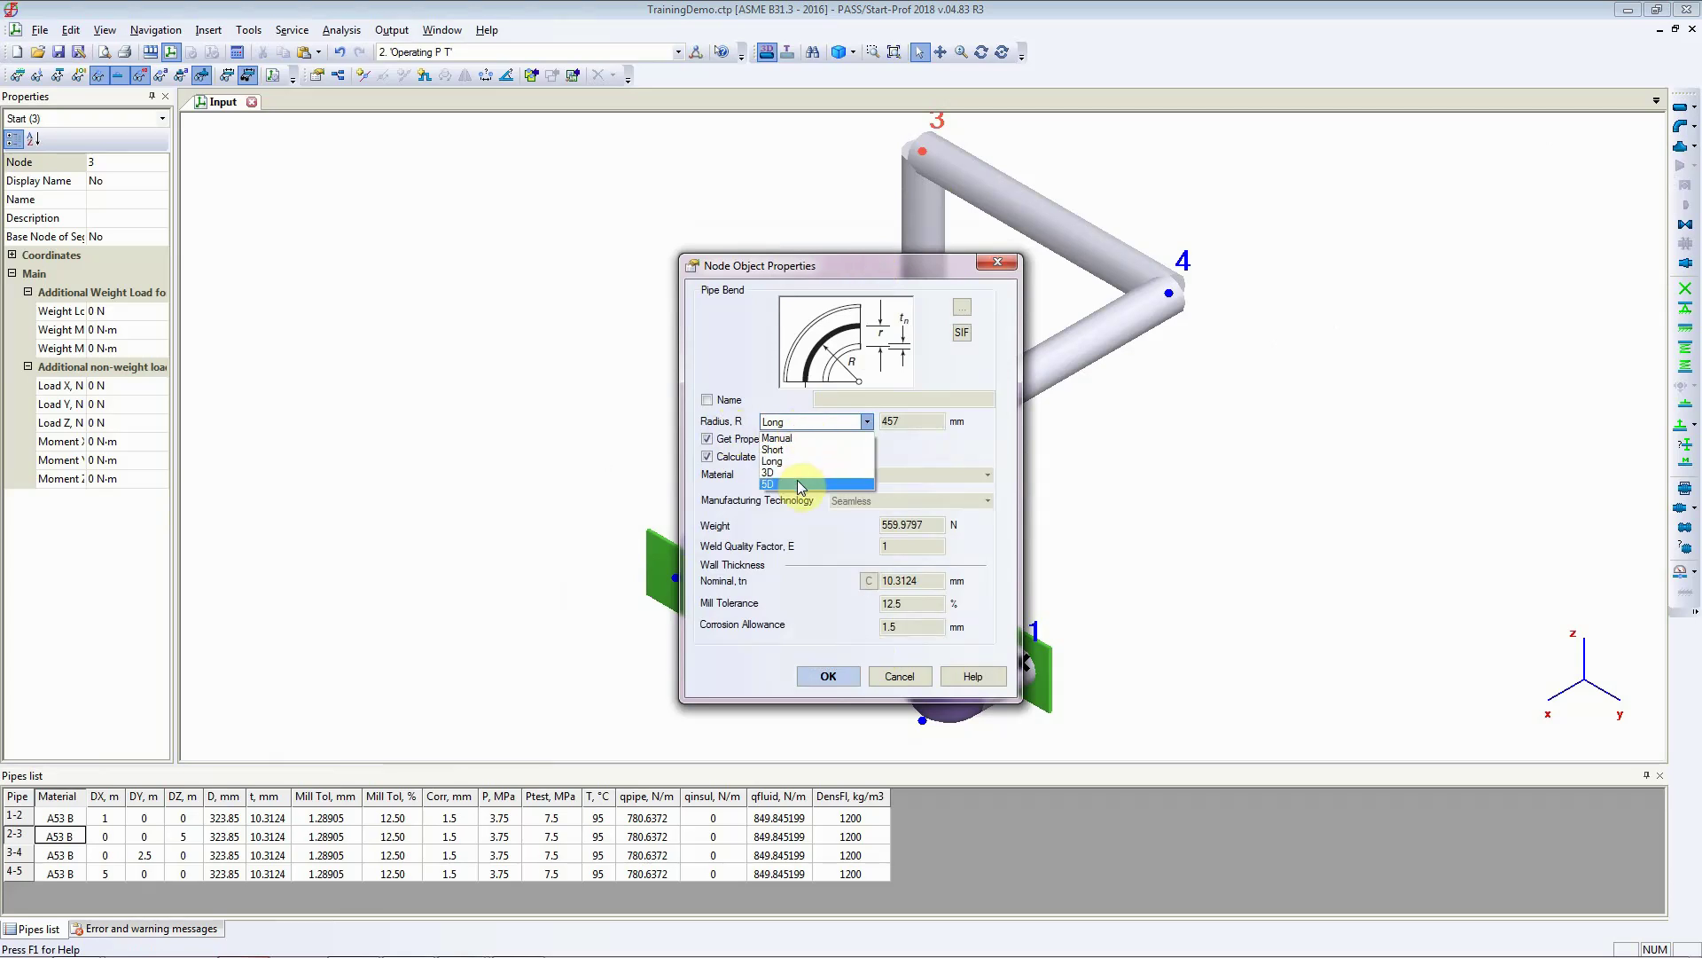
click(803, 438)
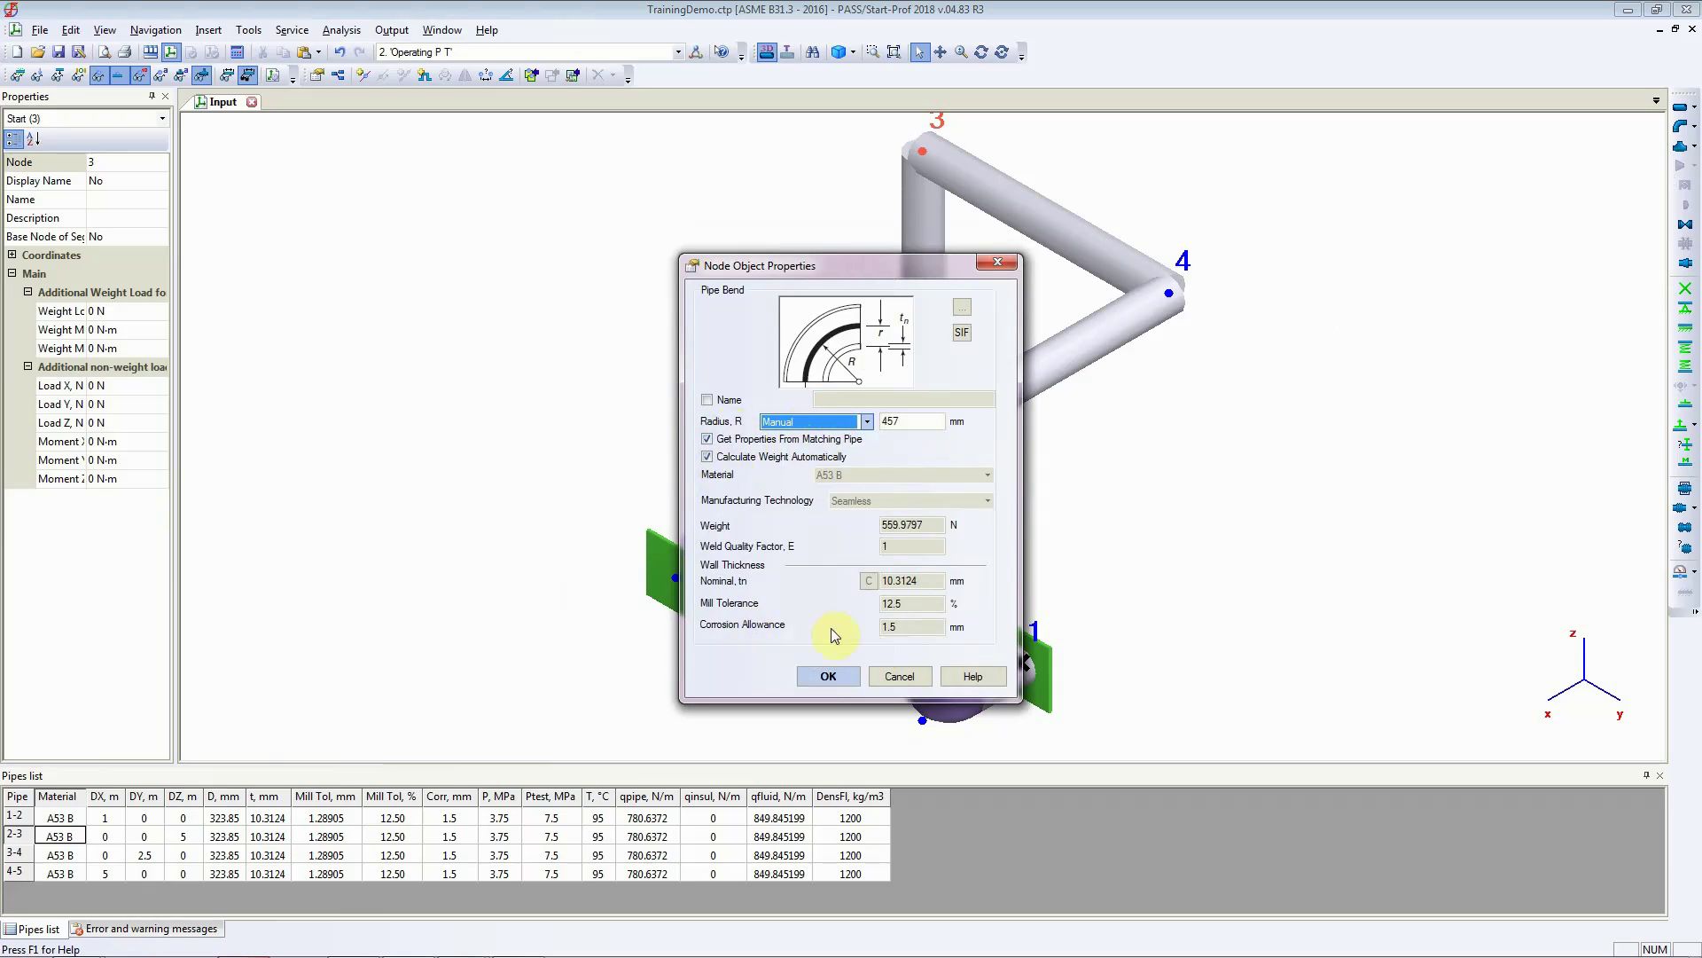
click(888, 626)
click(808, 422)
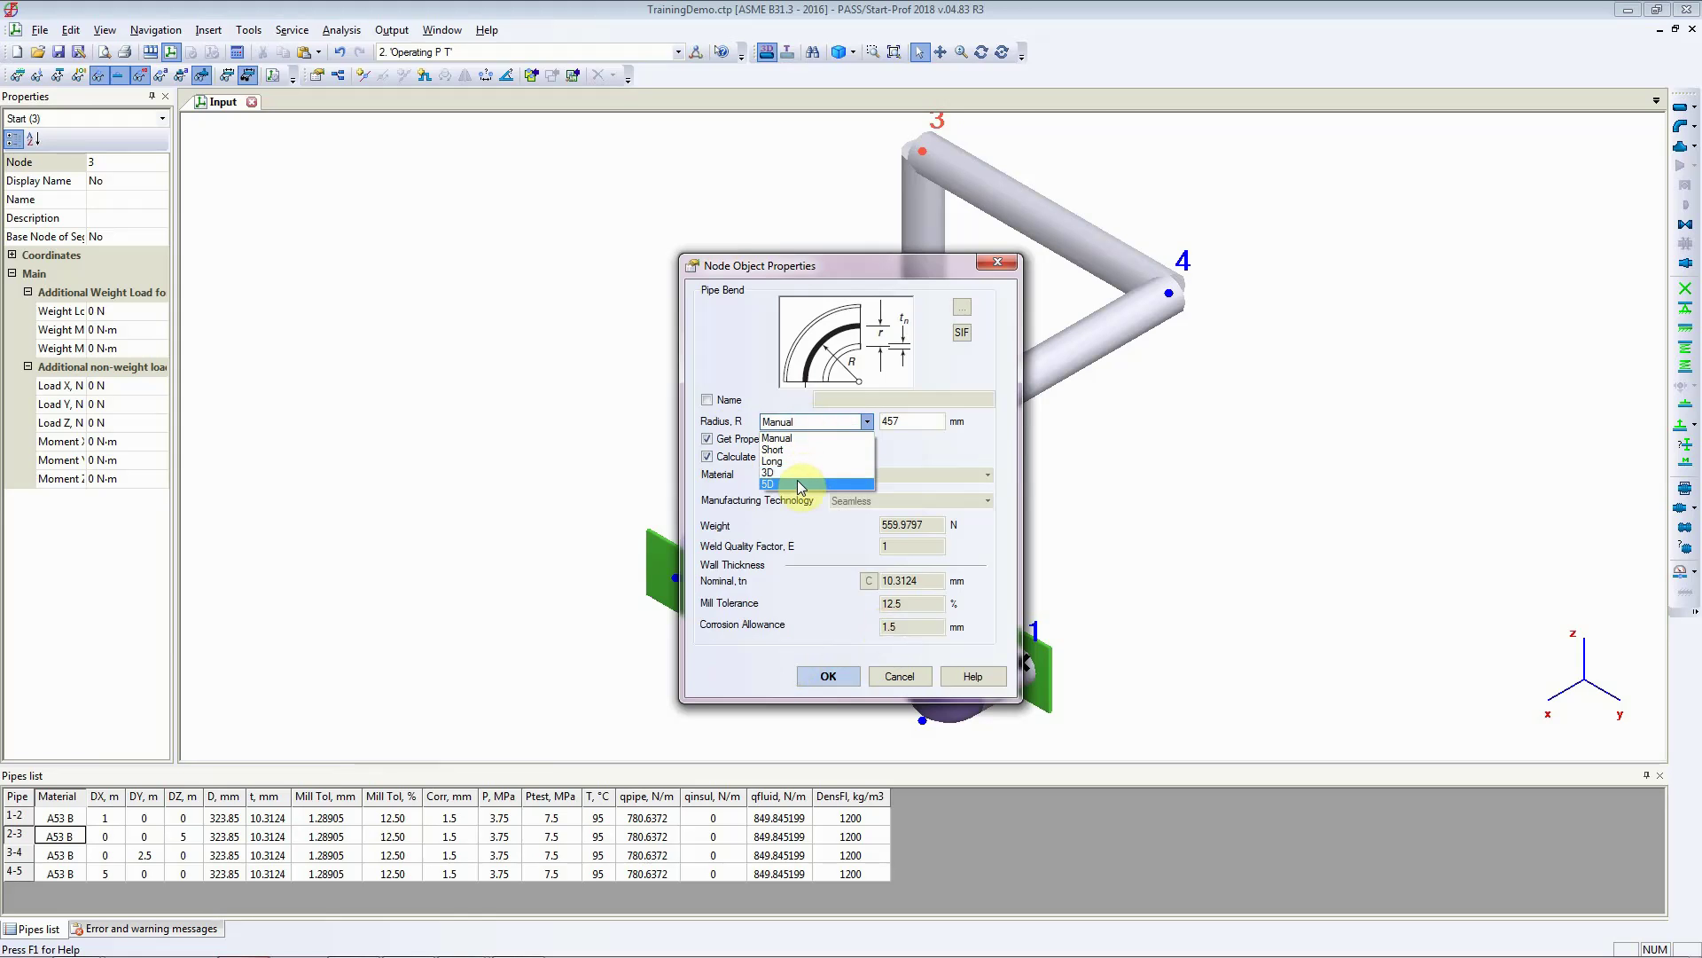
click(798, 486)
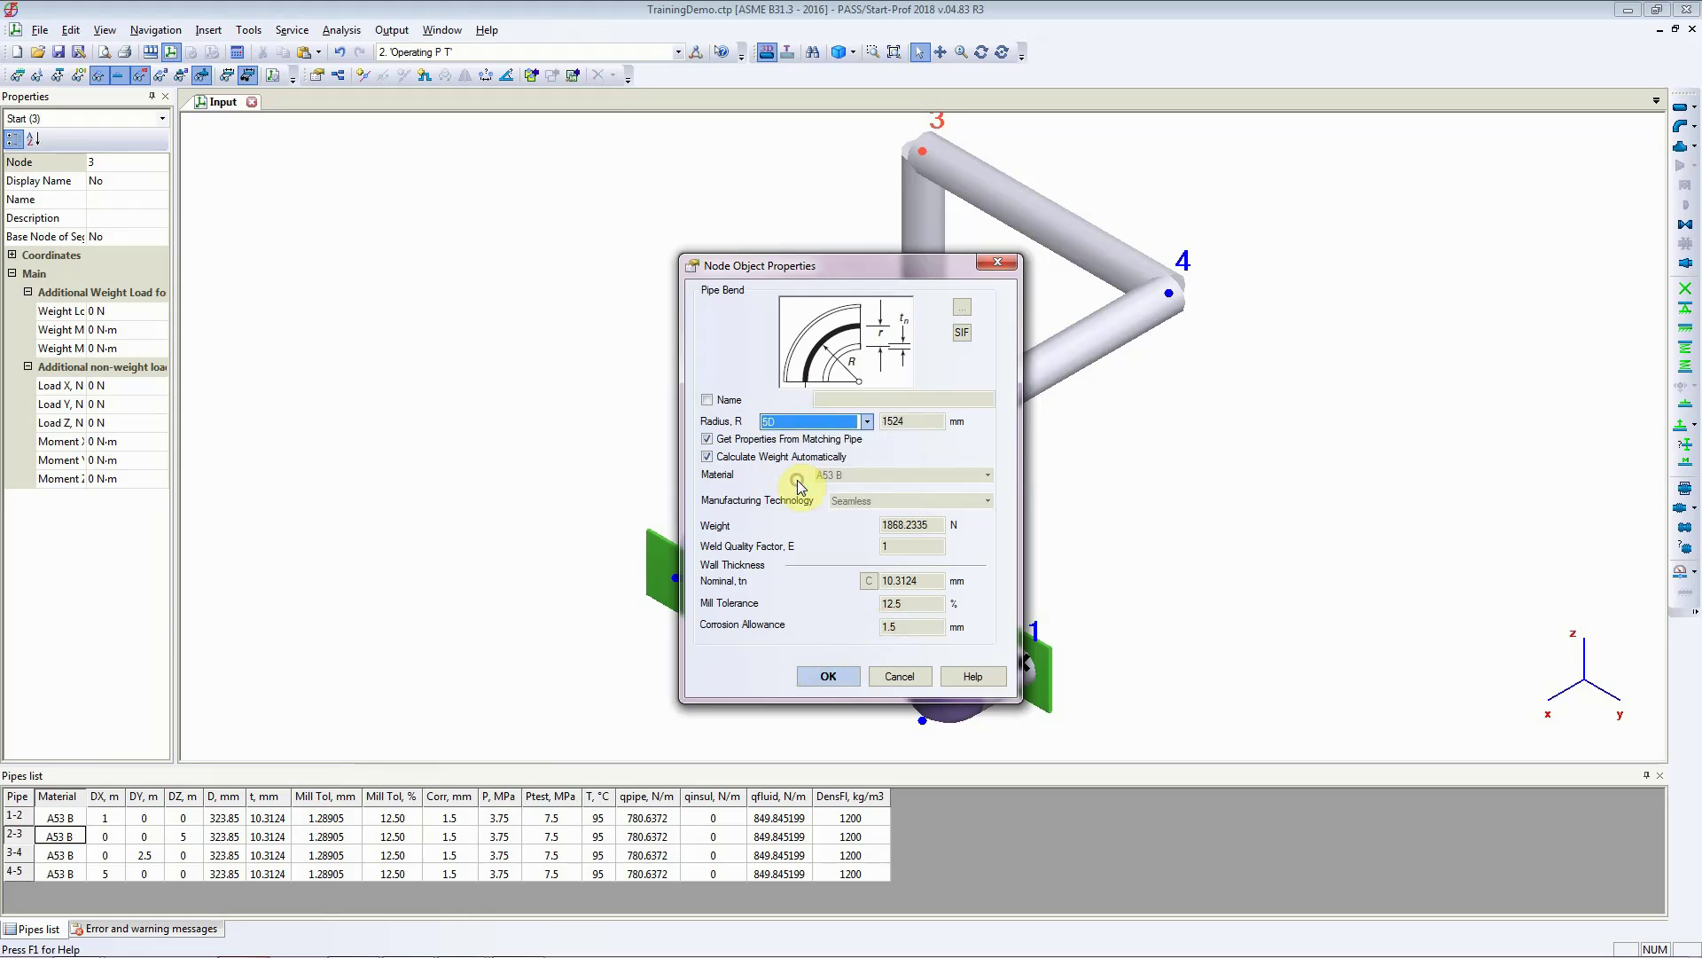
- Confirm the 5D pipe bend at node 3 in Node Object Properties
click(825, 676)
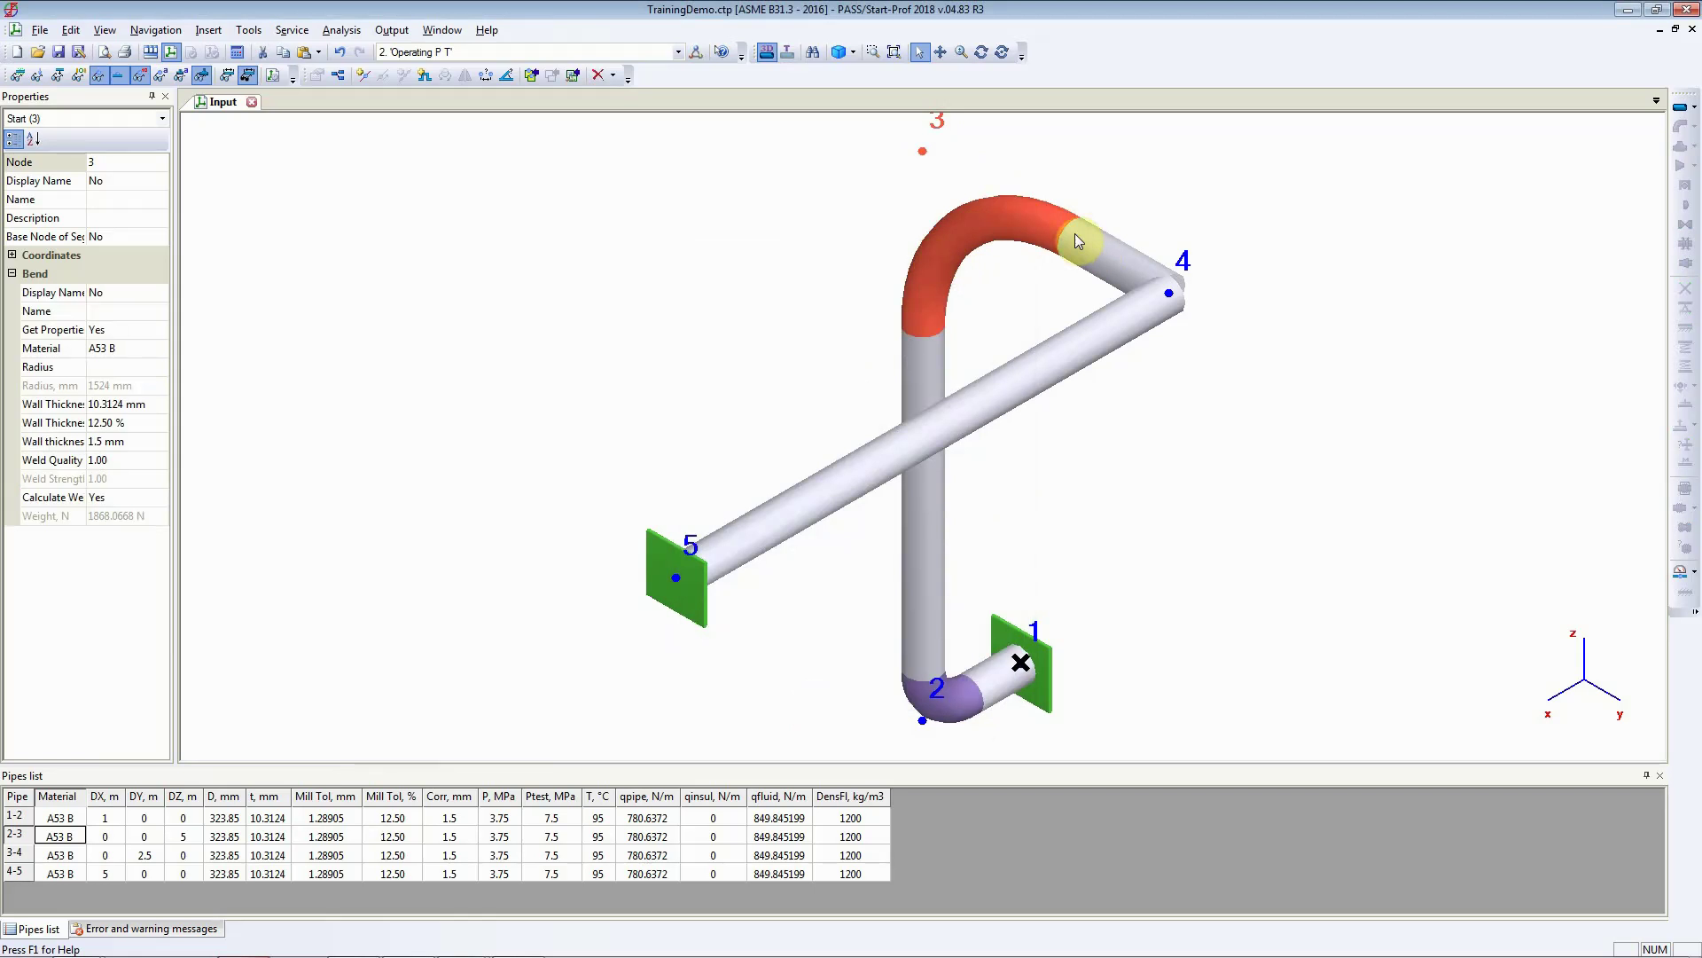
- Change pipe 3-4's DY projection from 2.5 m to 8 m
click(1119, 273)
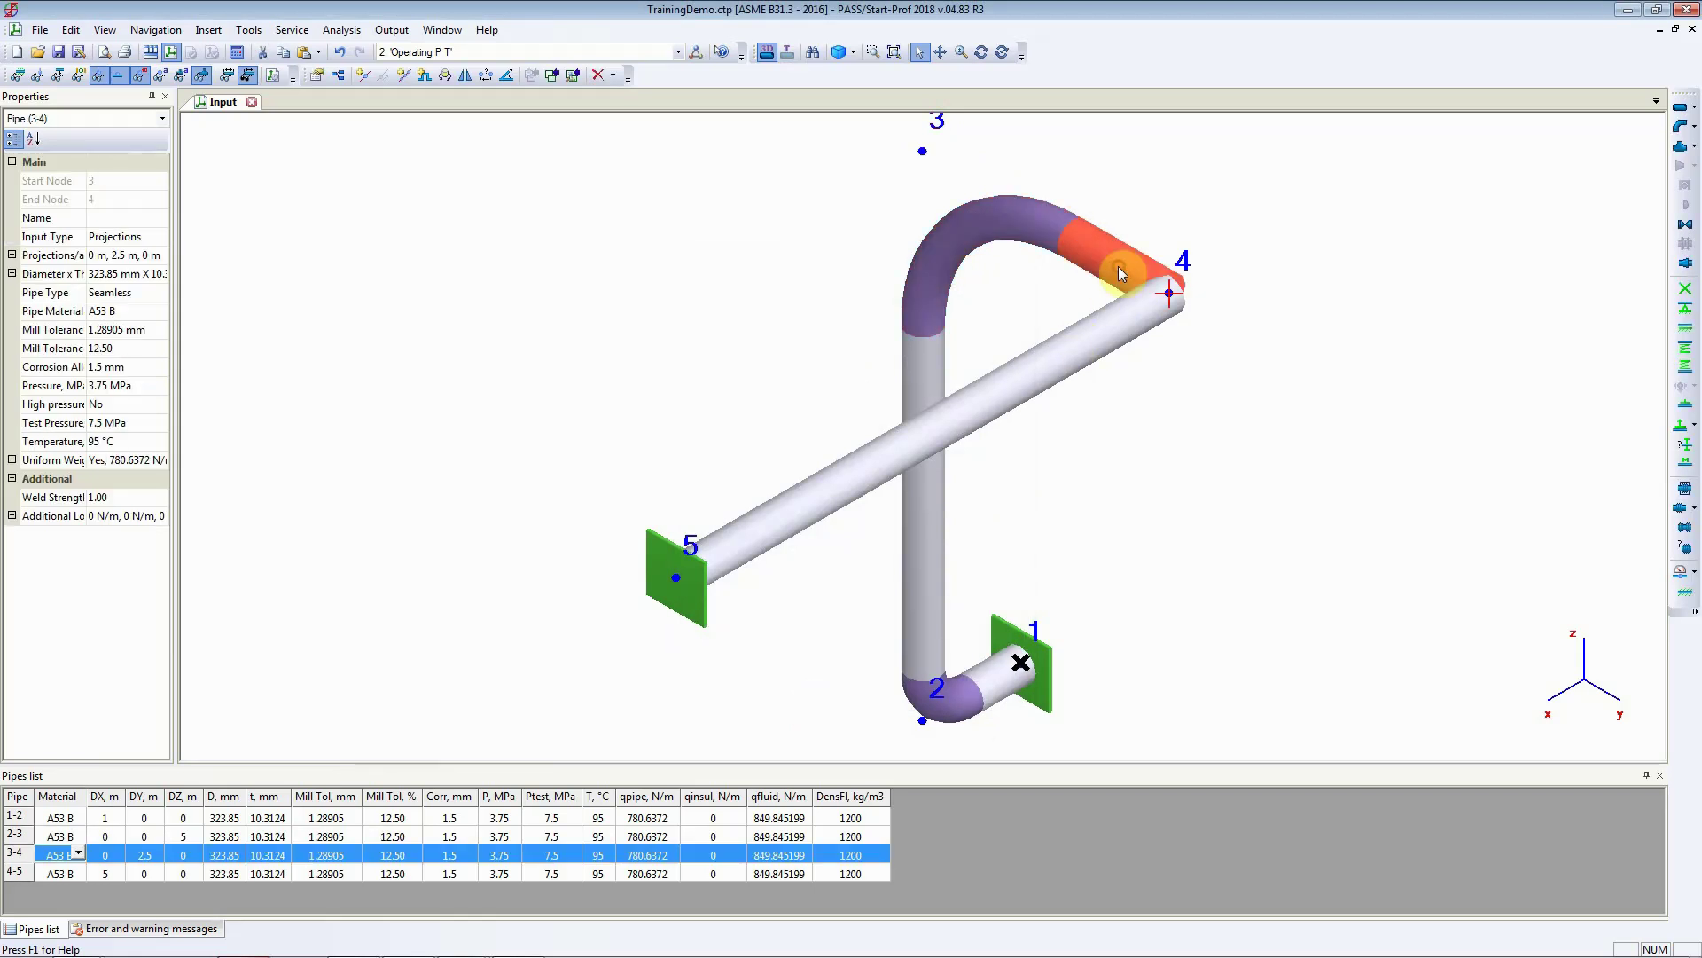
double_click(1119, 268)
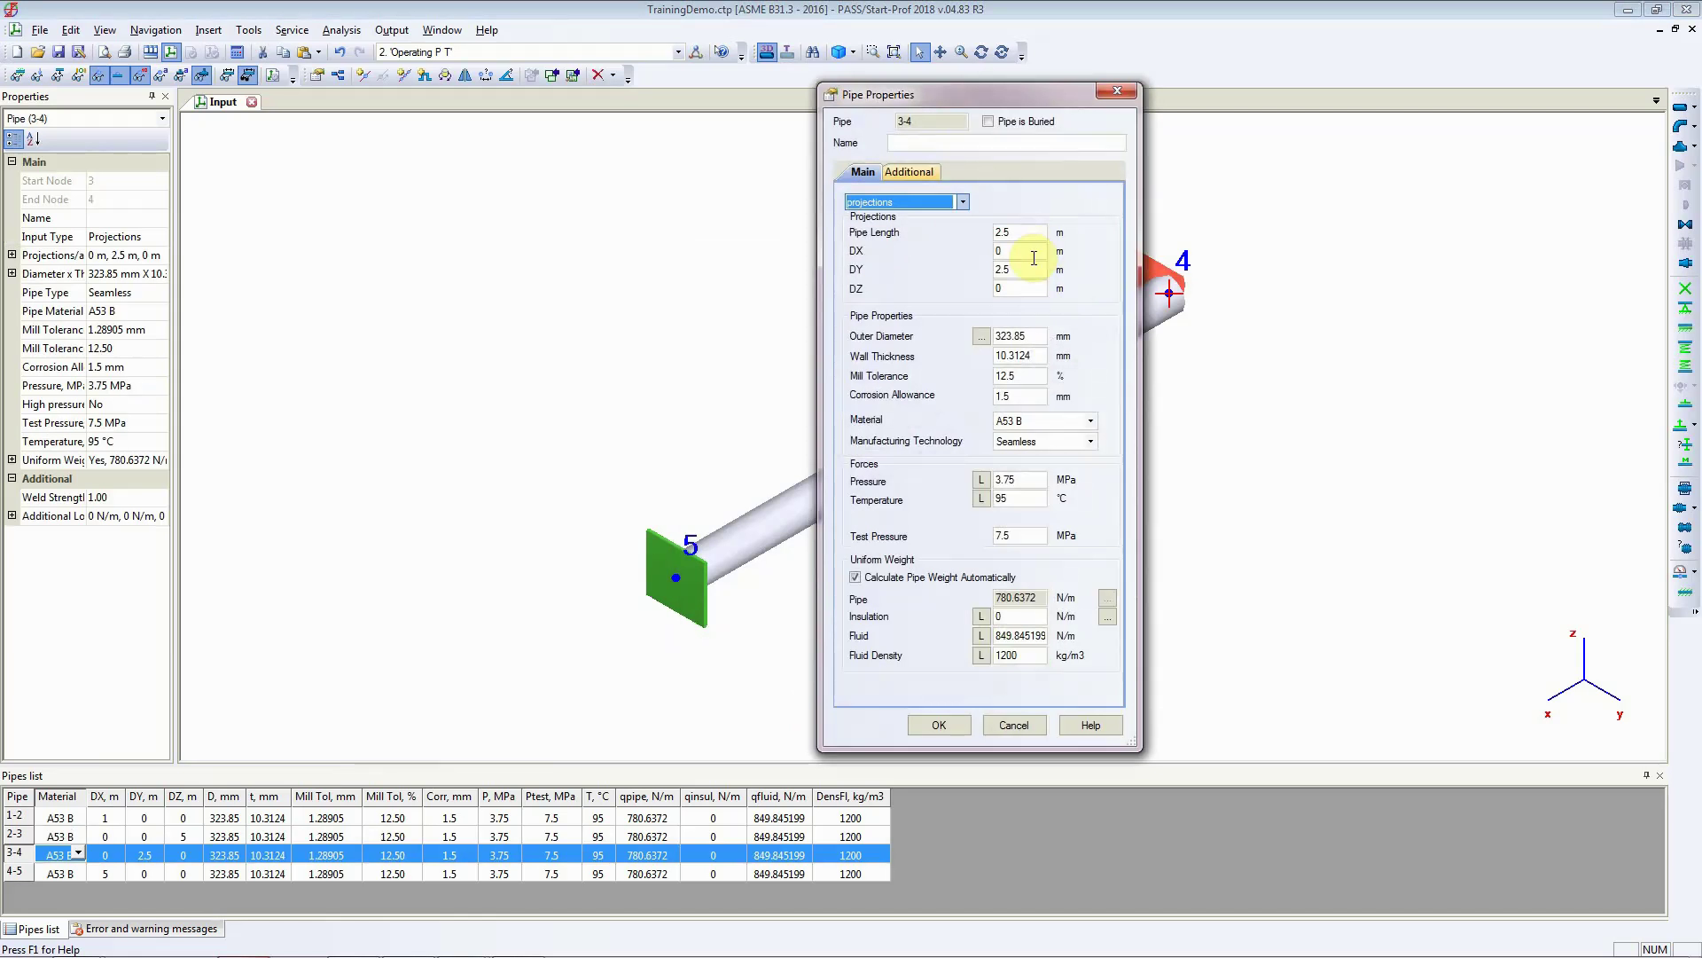
click(1019, 267)
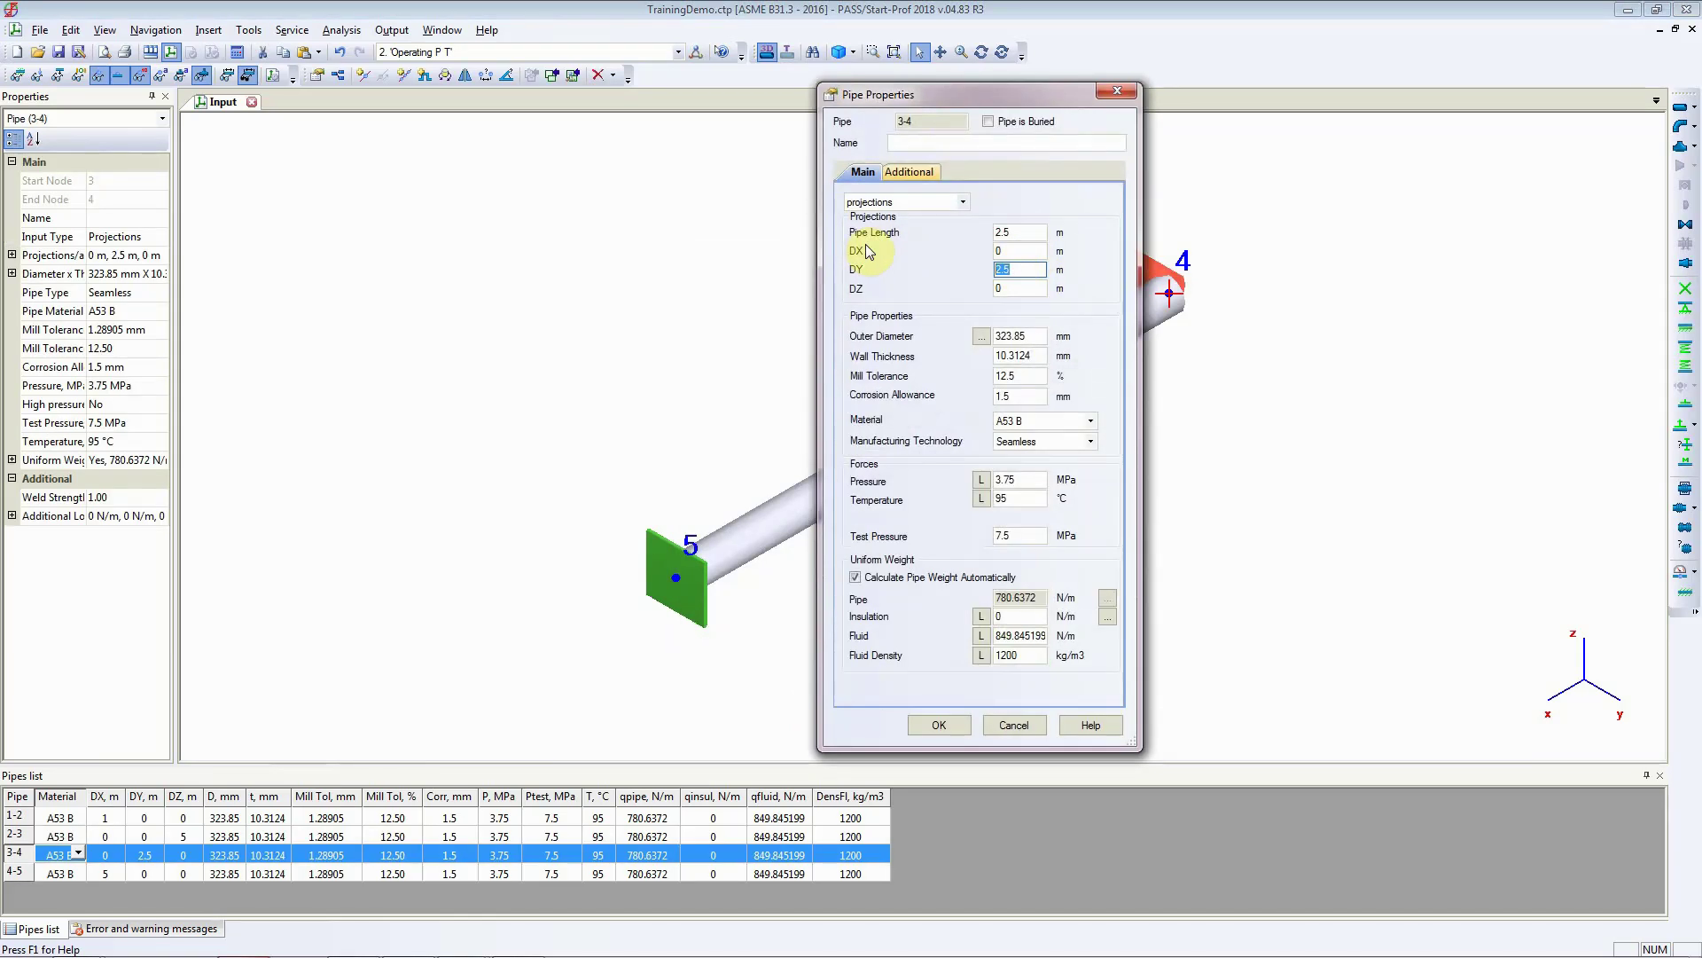
text(8)
click(940, 724)
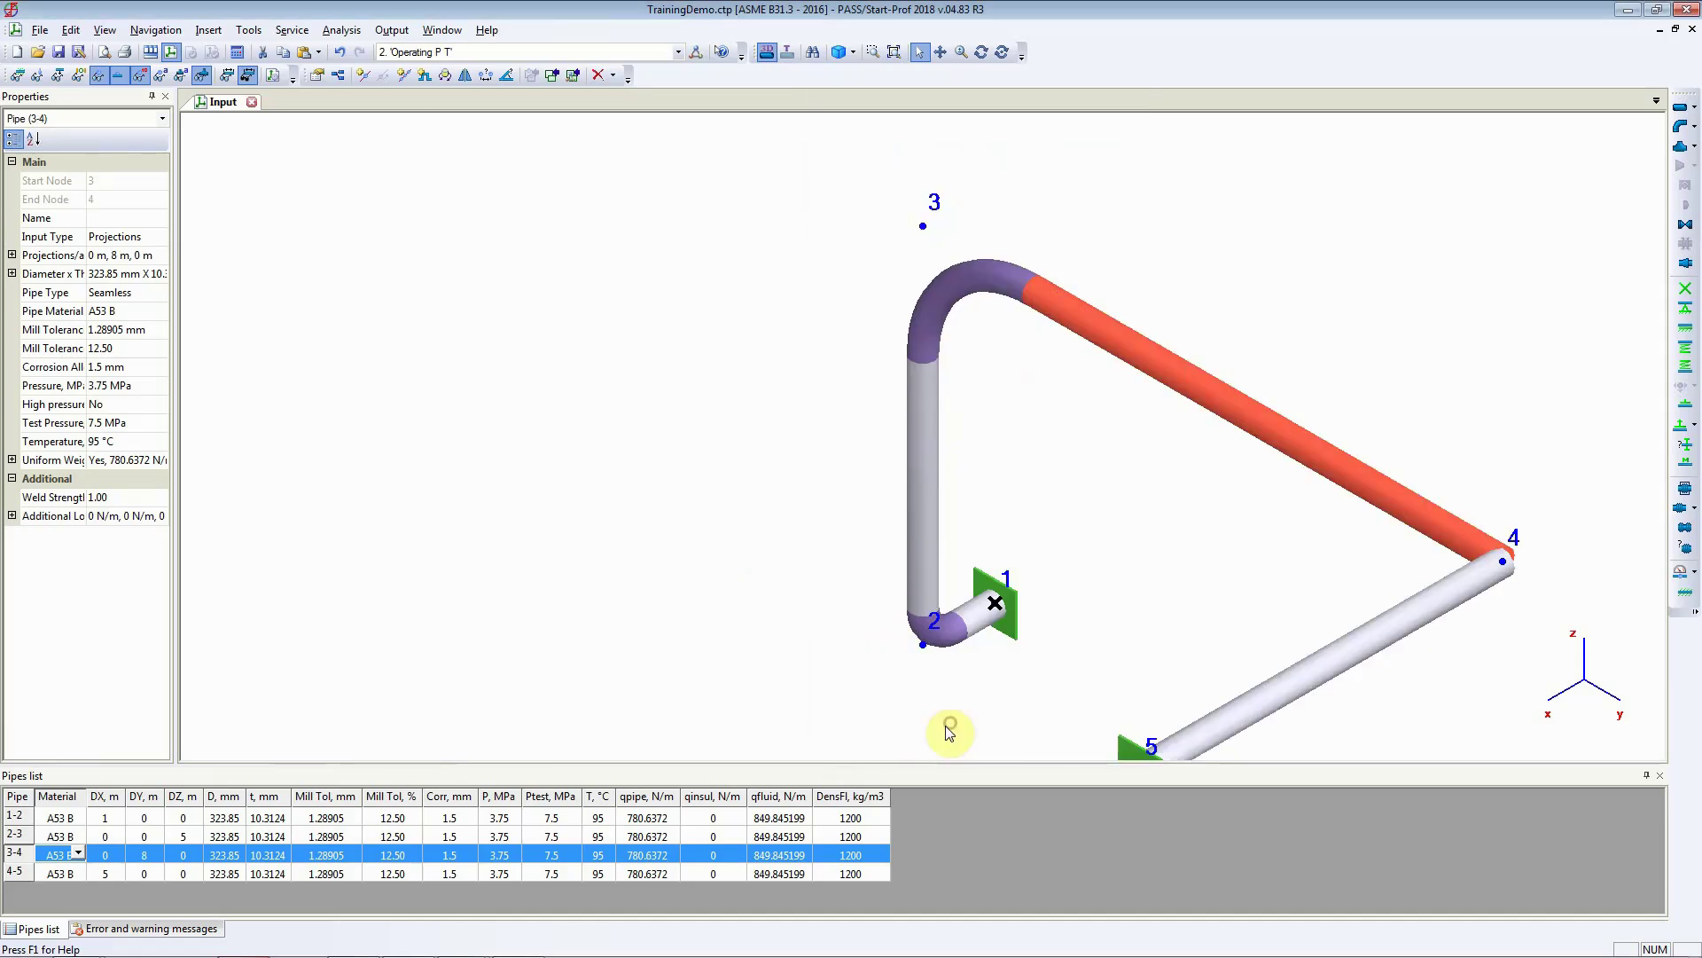
- Pan the model fully into view and show the bend type list
mouse_move(1105, 540)
middle_down()
mouse_move(884, 381)
mouse_move(897, 445)
middle_up()
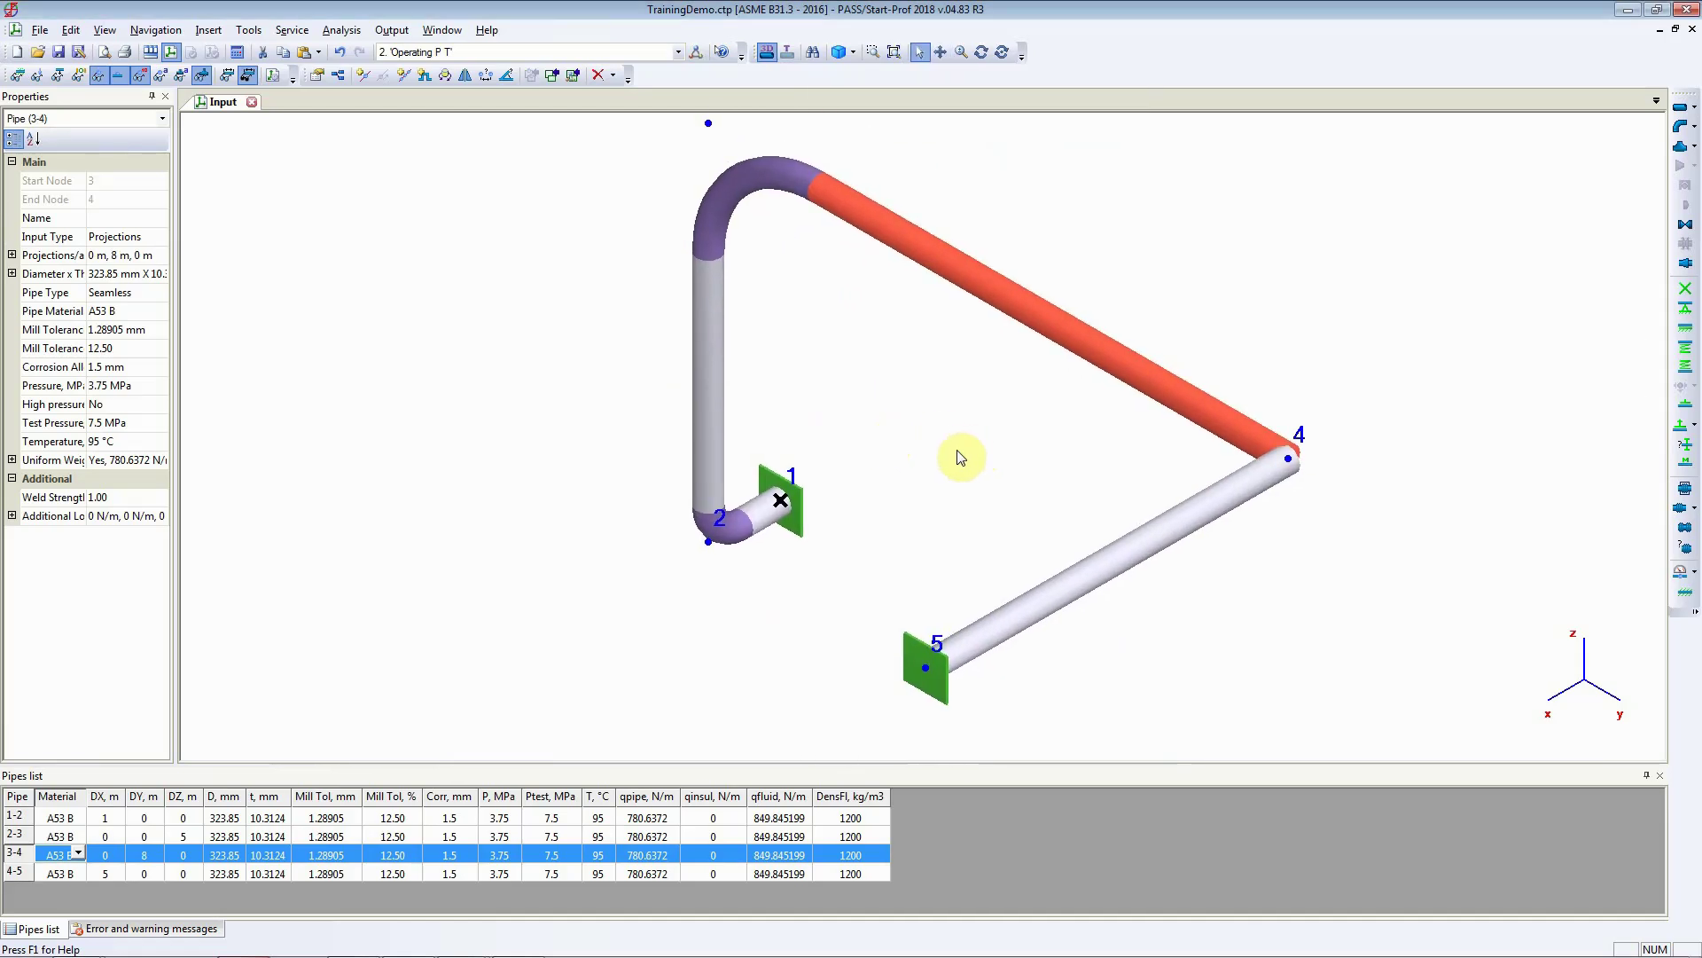
click(976, 490)
click(1696, 127)
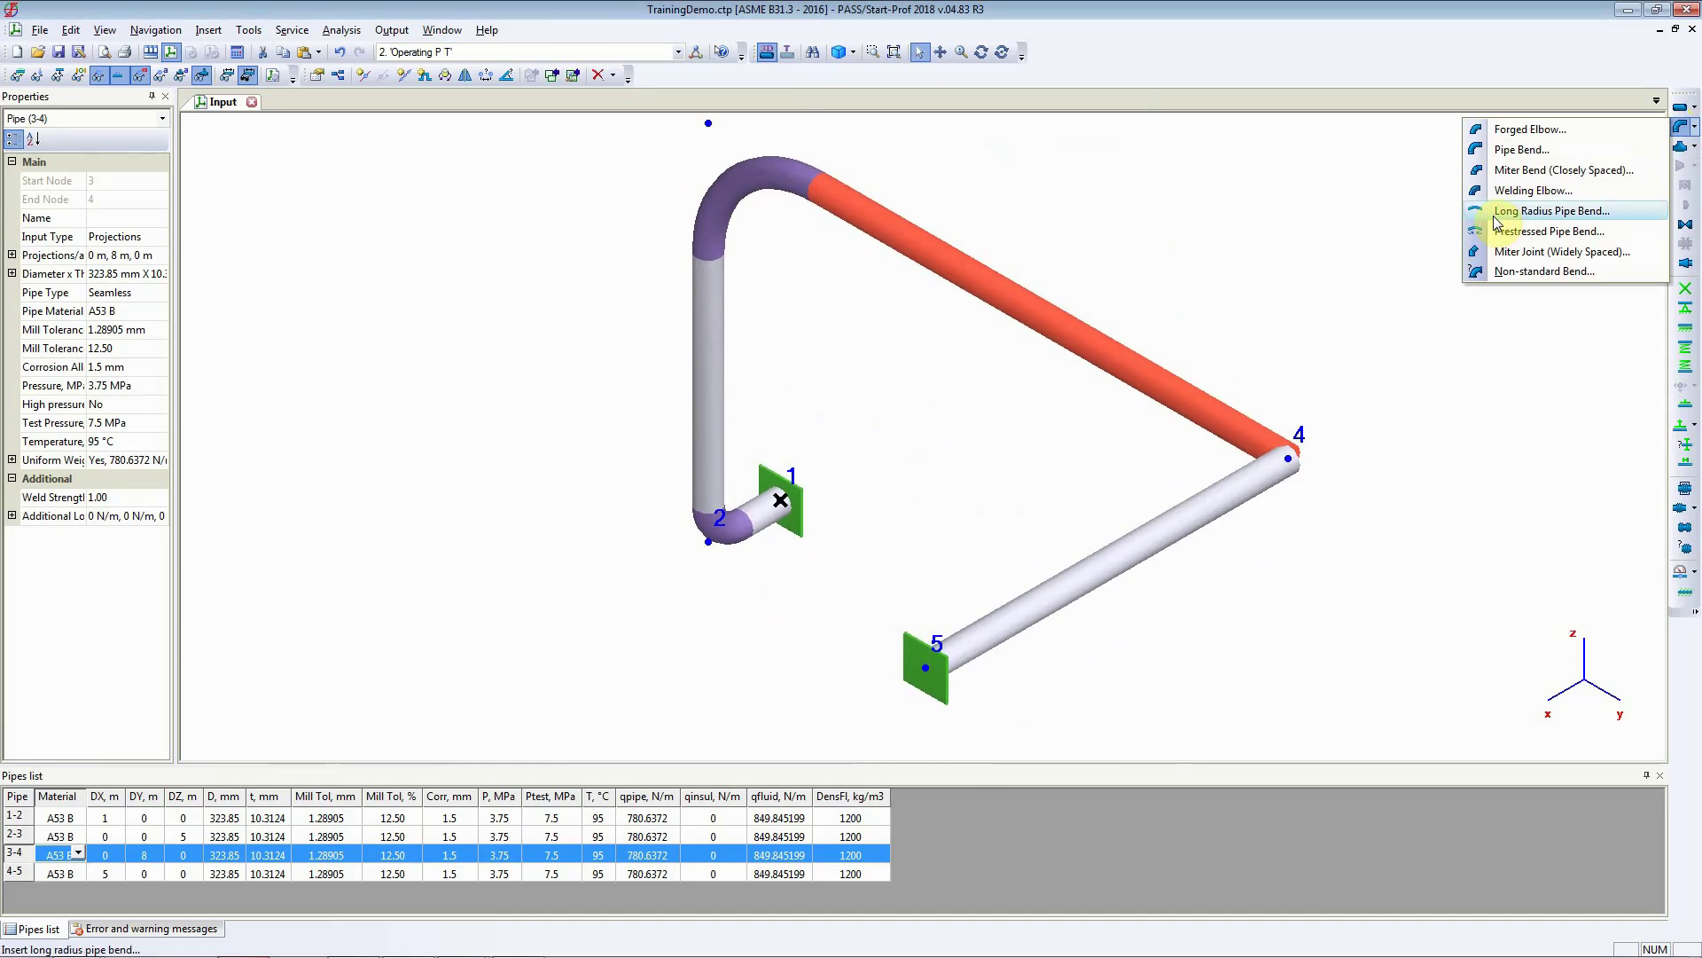
- Start a long-radius pipe bend at node 4, defined by radius, and enter 3500
click(1543, 212)
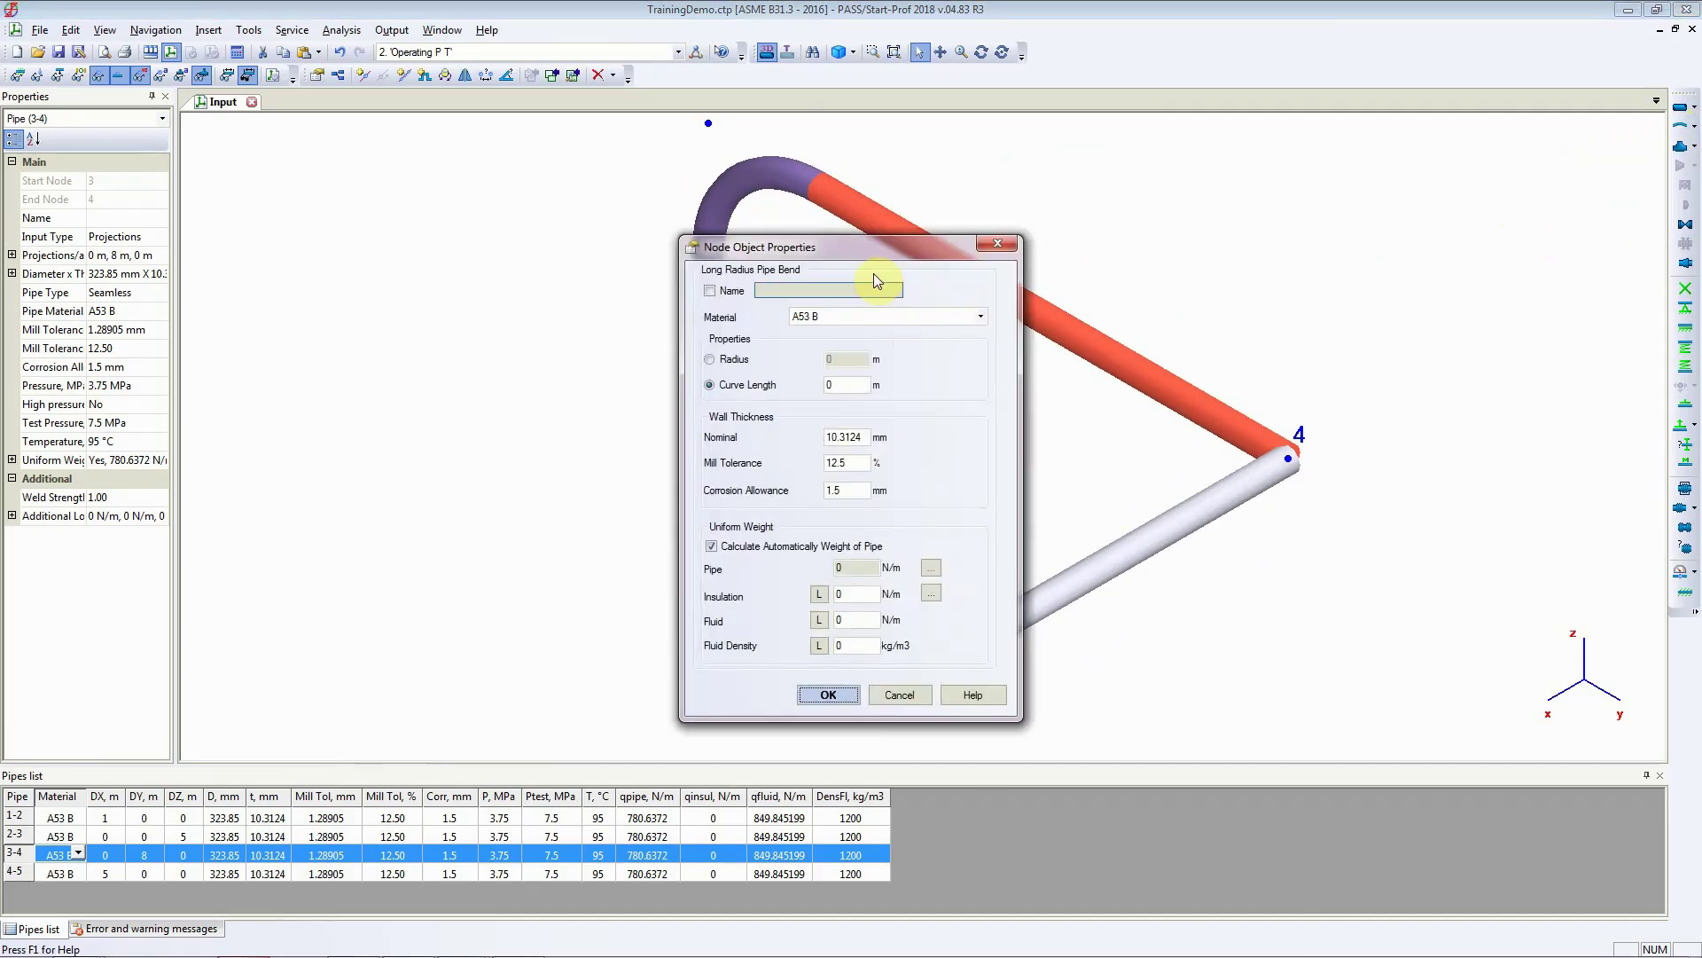
drag(874, 253, 514, 178)
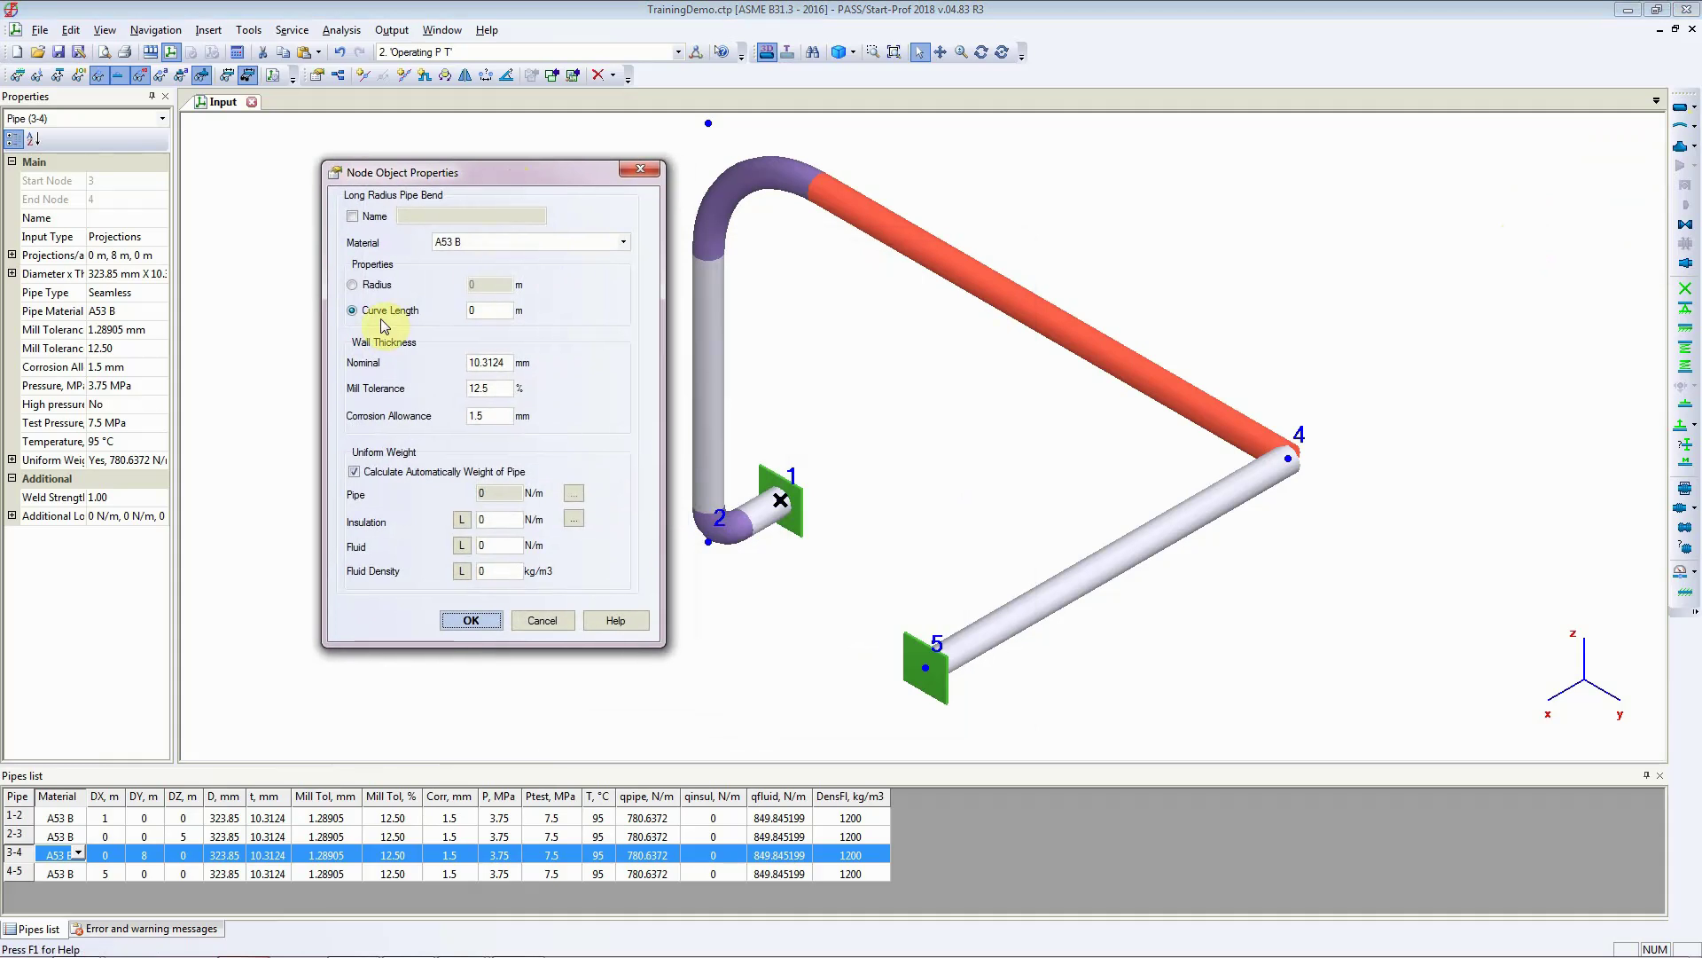
click(352, 286)
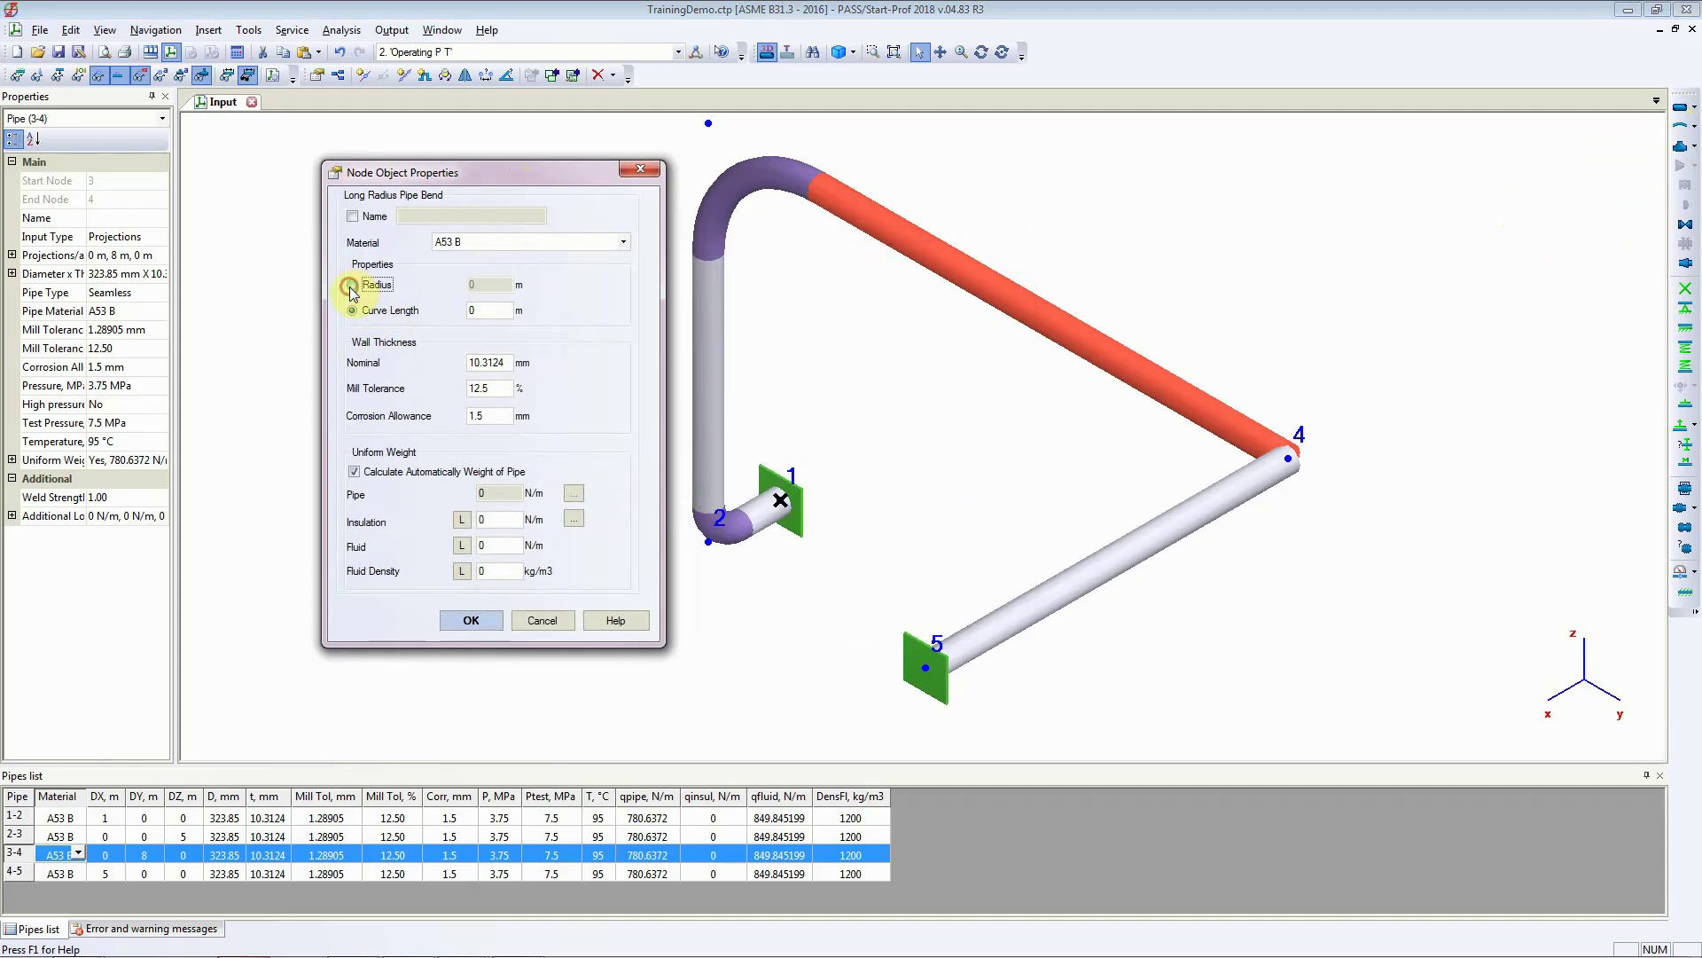
click(352, 312)
click(353, 285)
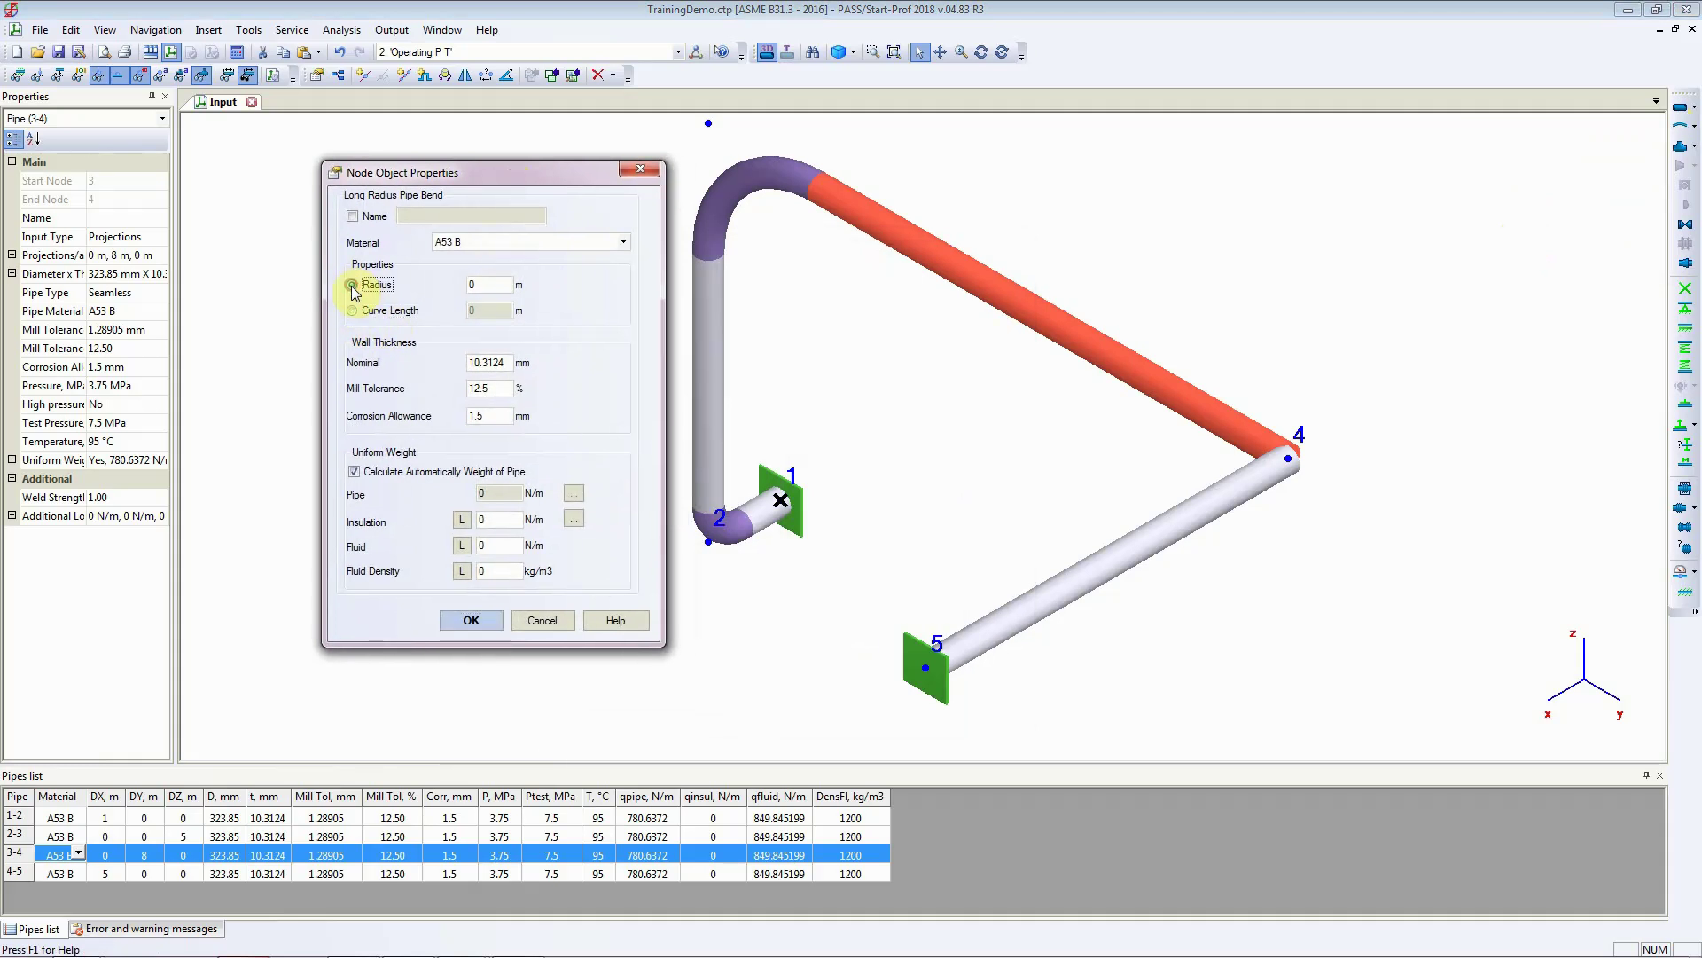
click(485, 284)
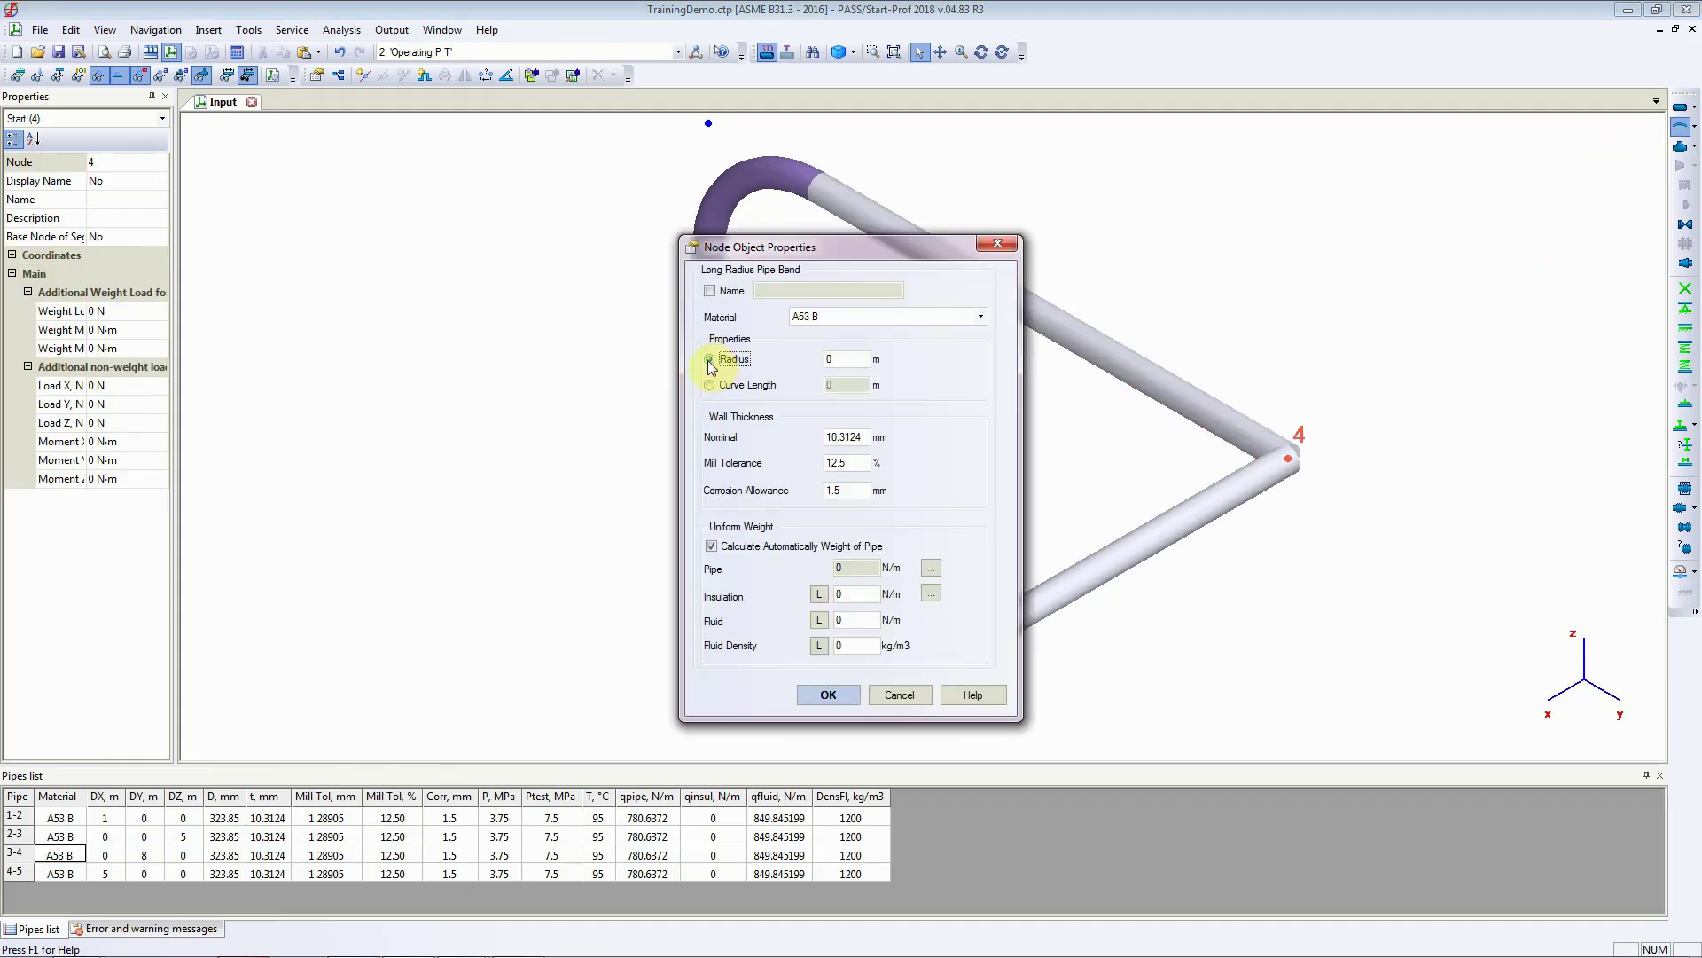
click(728, 363)
double_click(838, 360)
text(3500)
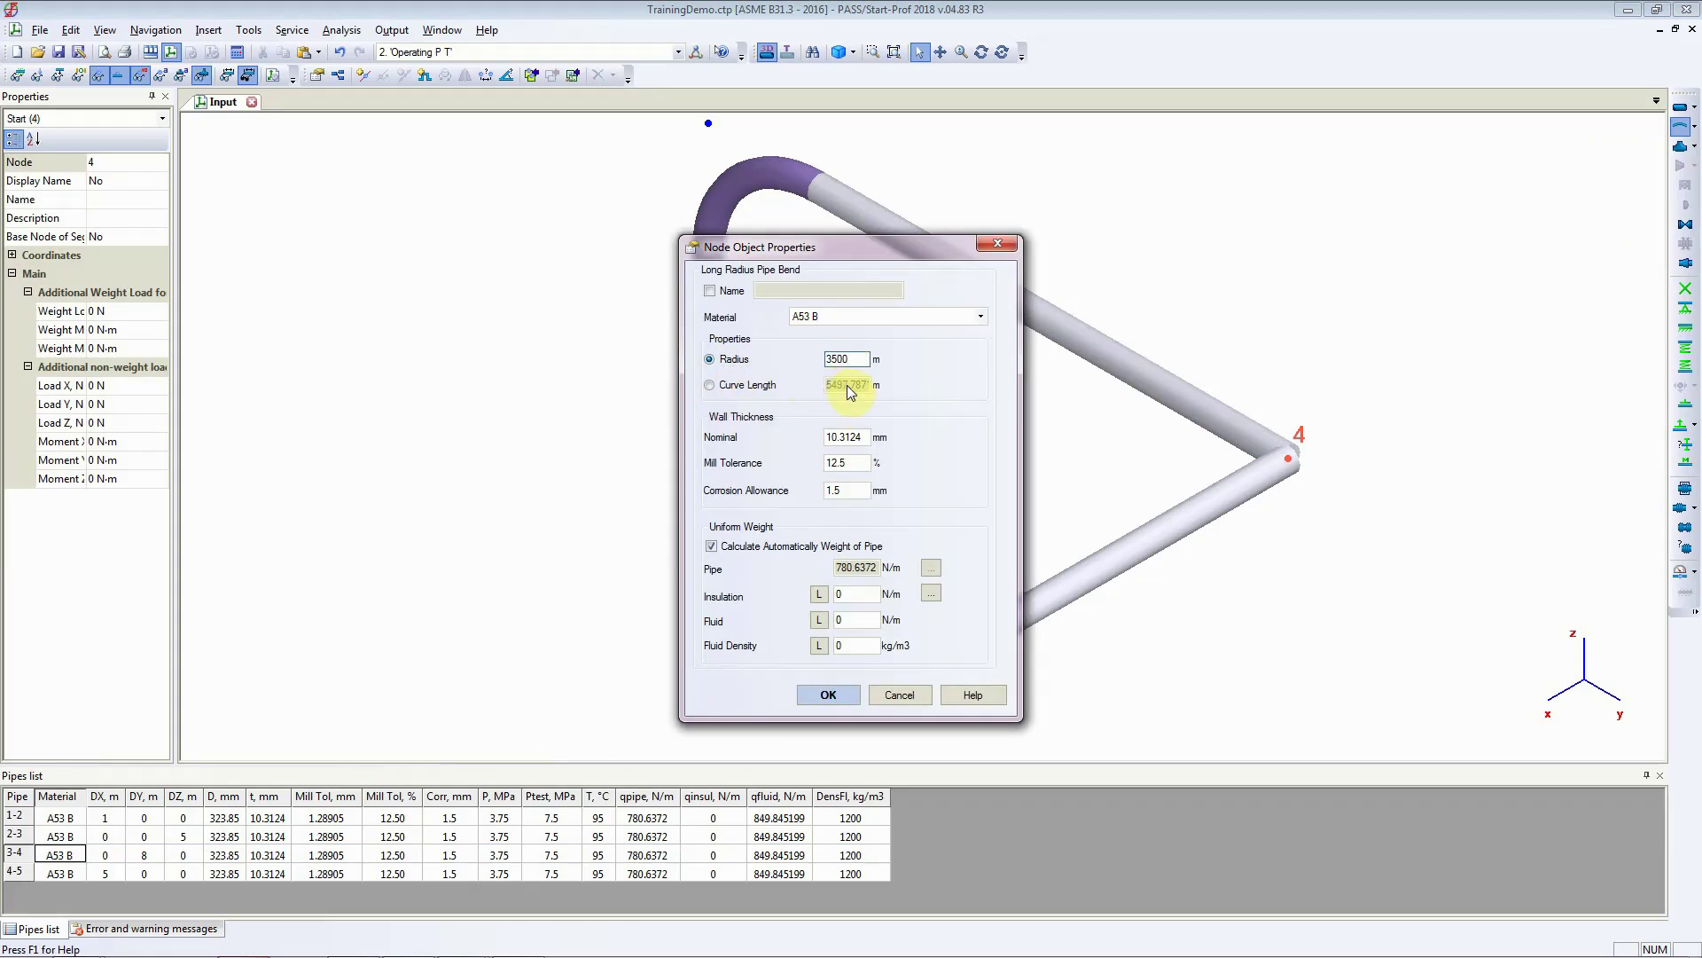
- Keep A53 B as the bend material and submit, which triggers error E027
click(834, 314)
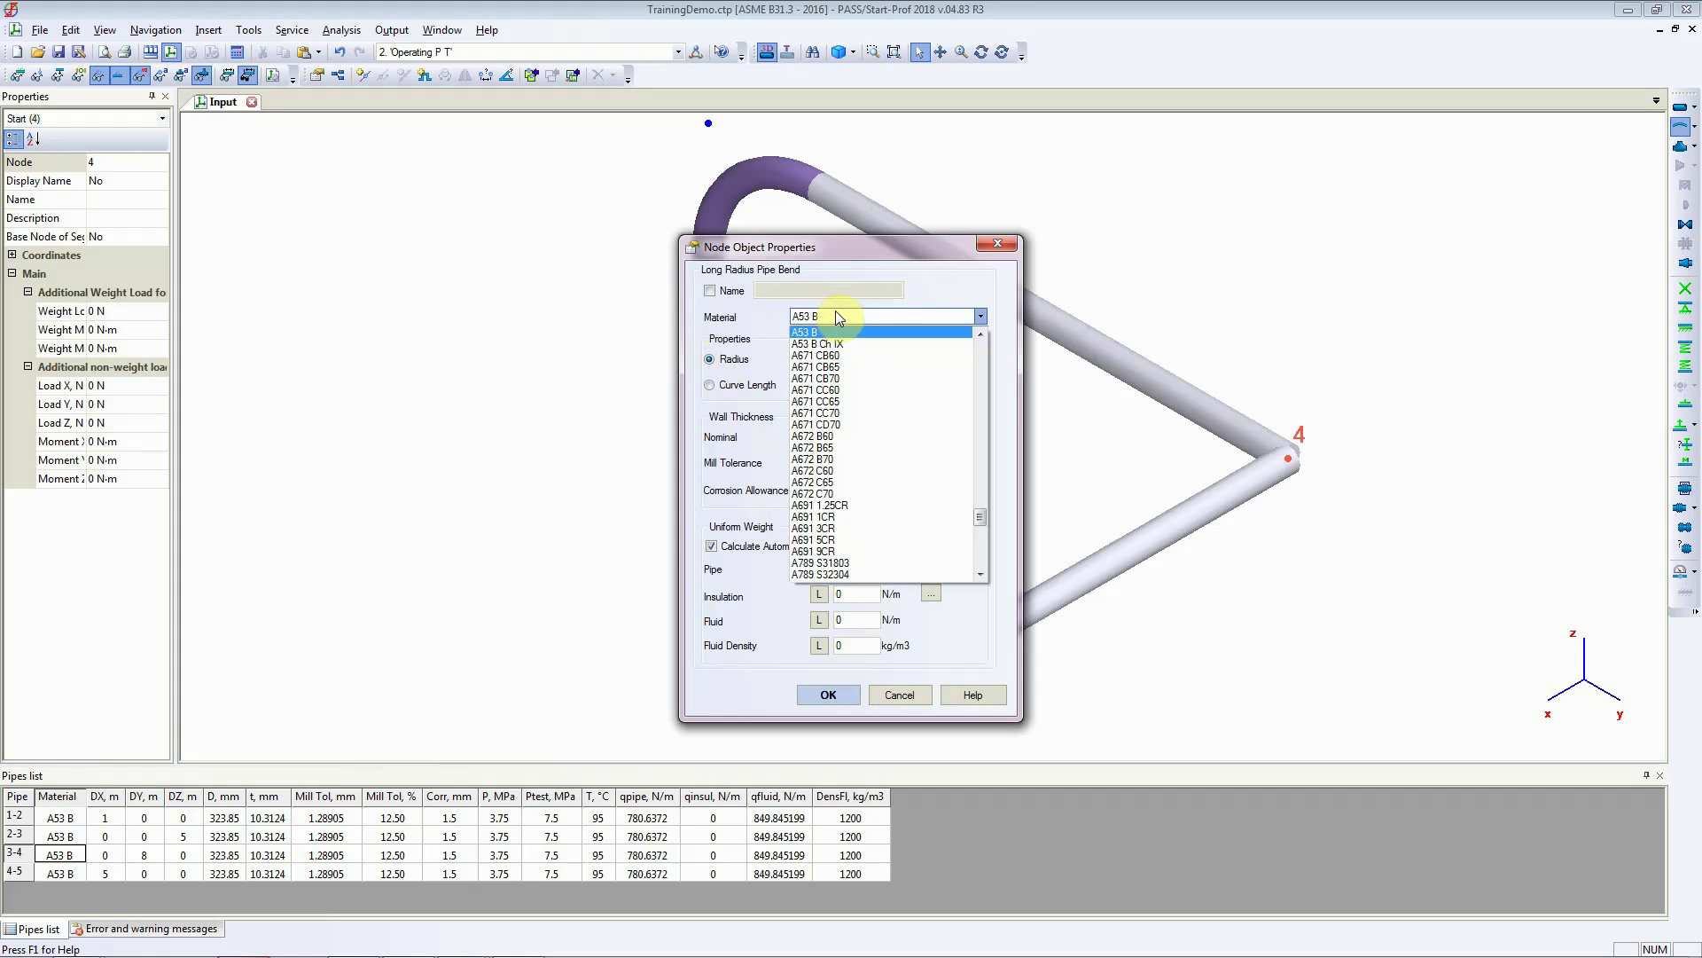
click(836, 315)
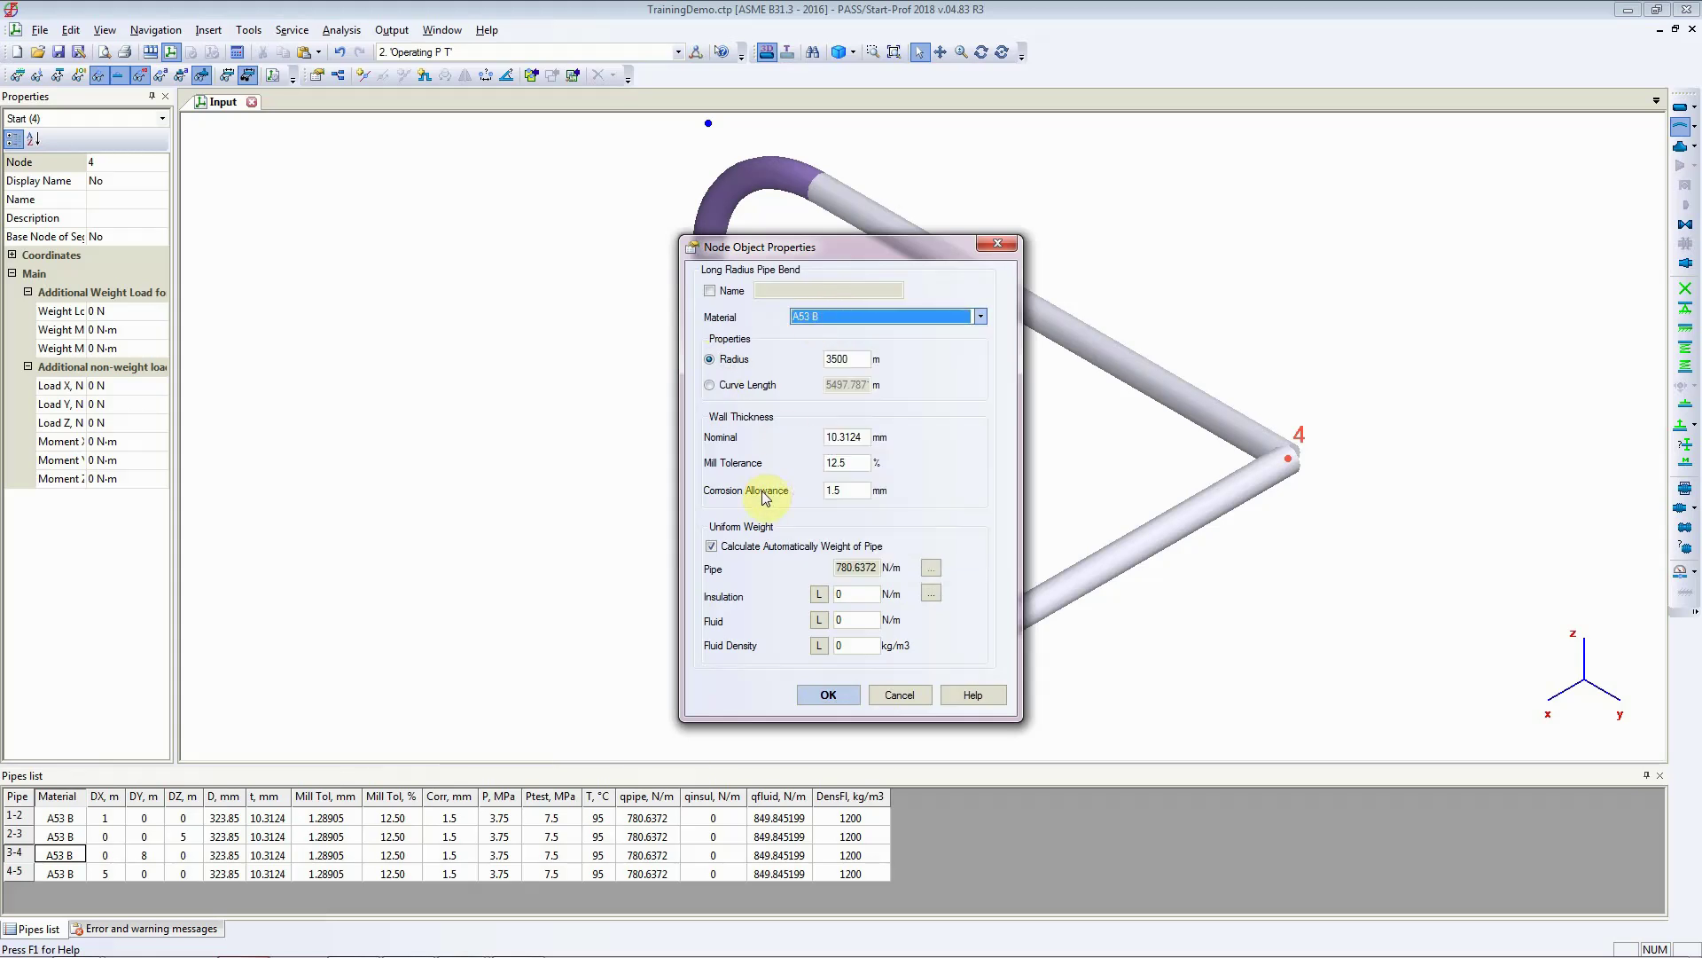
click(862, 438)
click(847, 490)
click(817, 647)
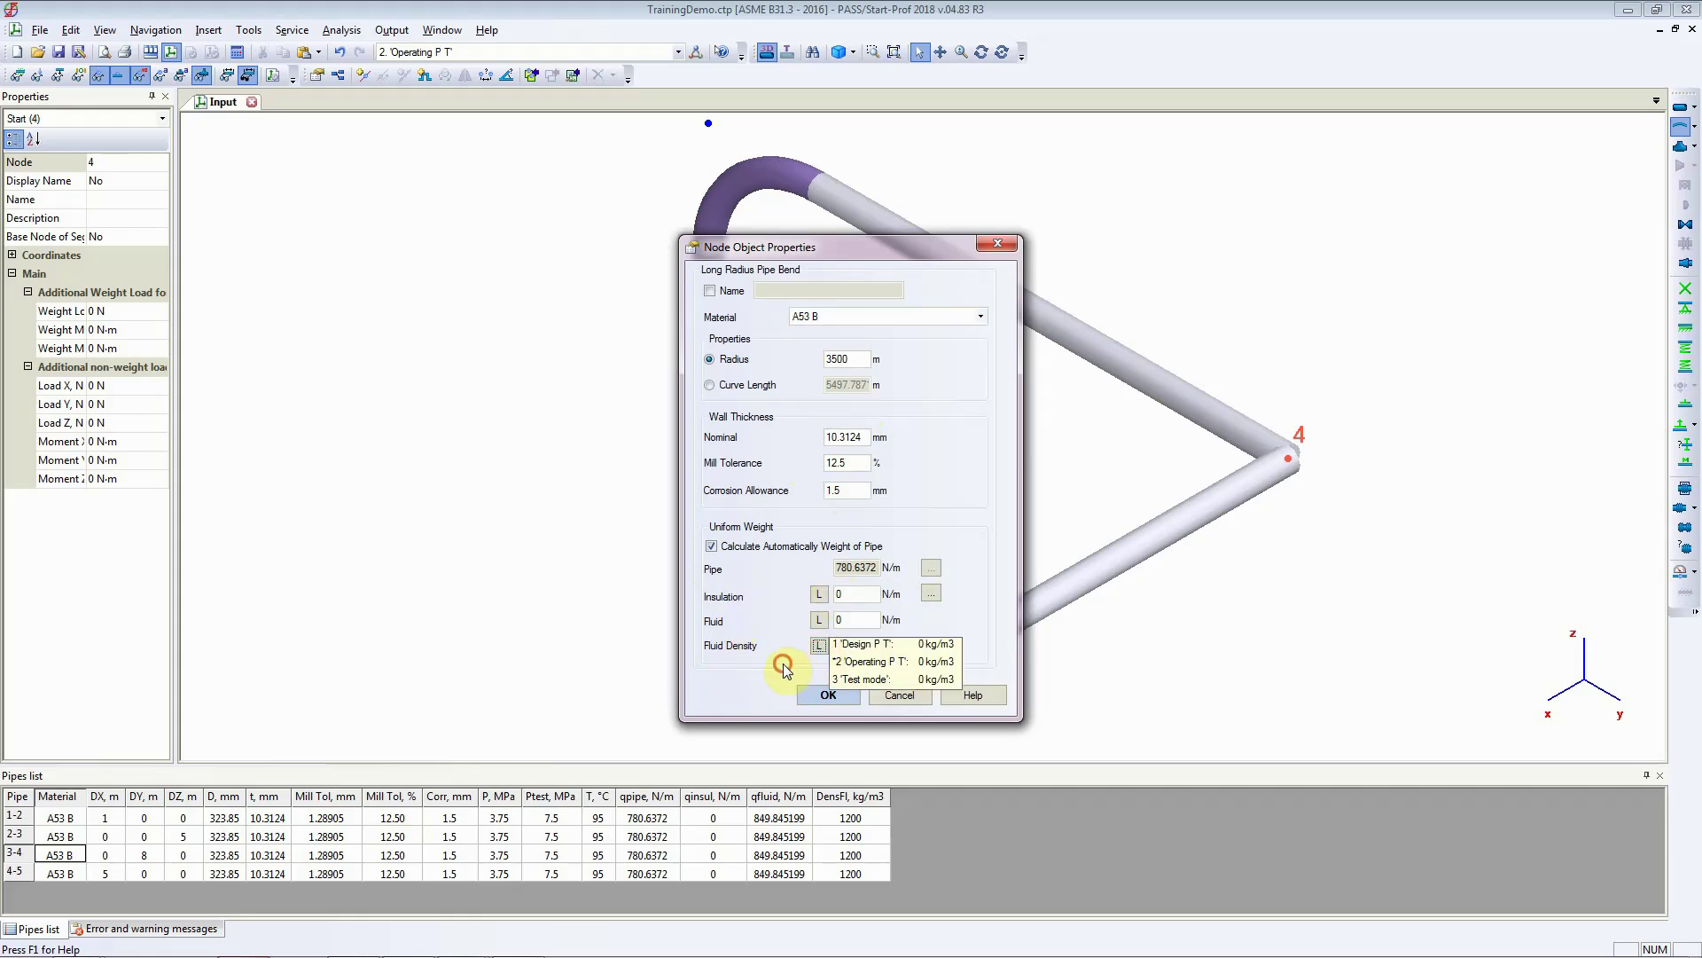
click(834, 695)
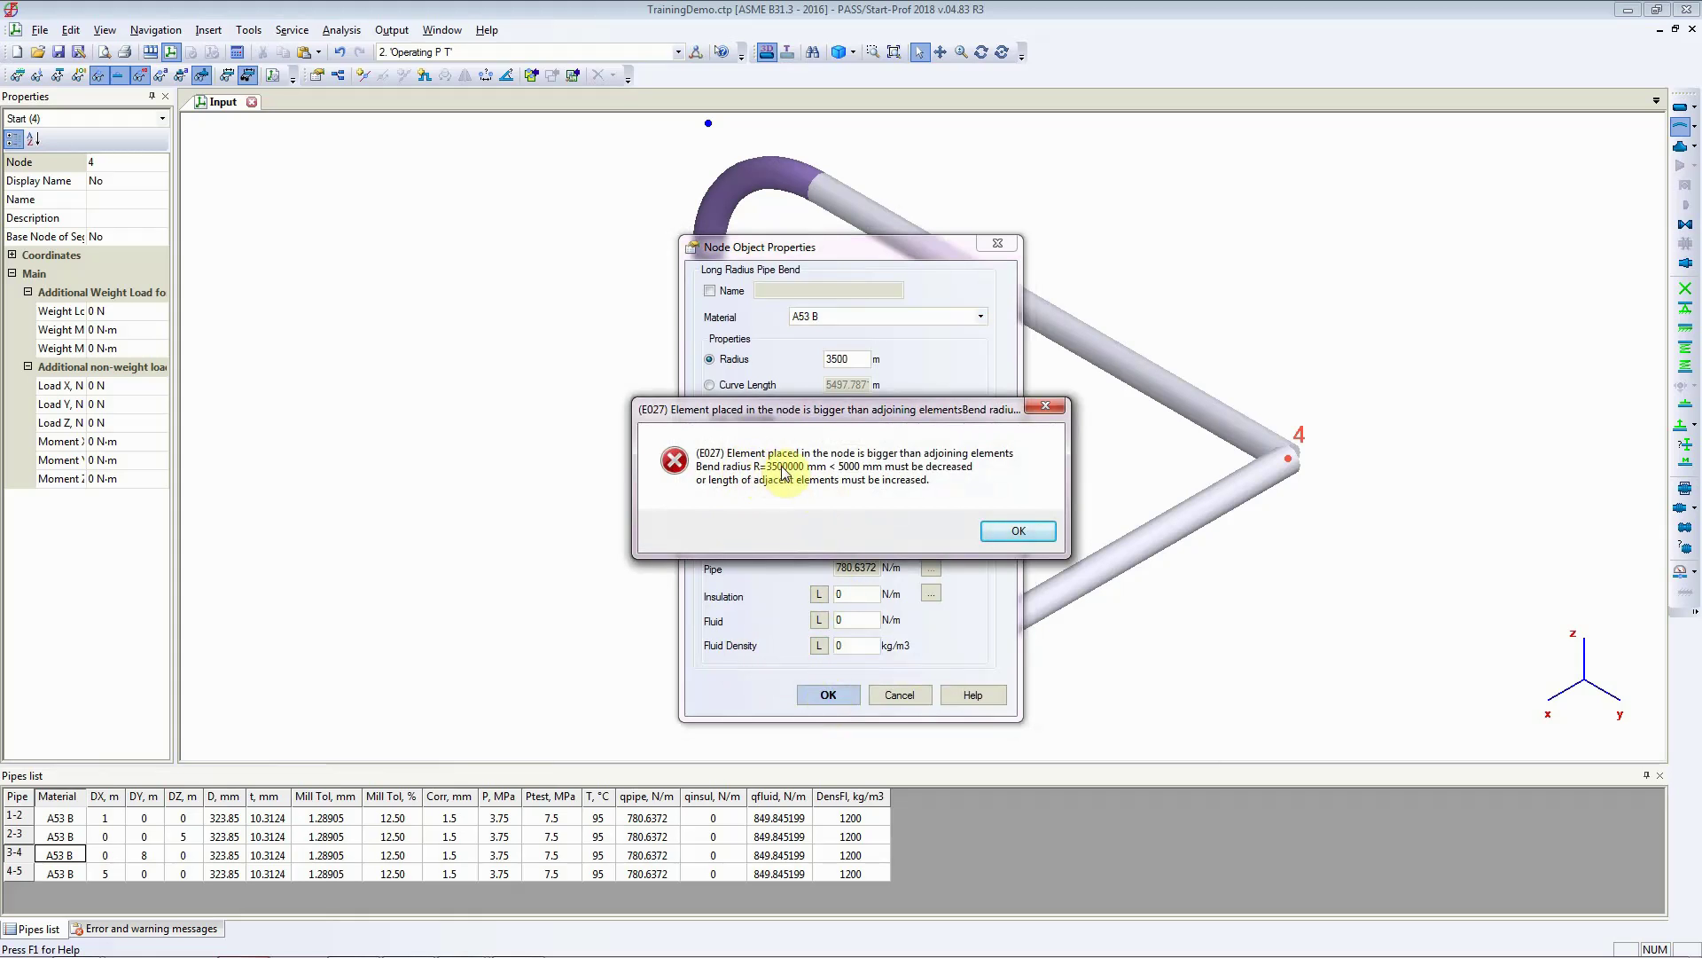
click(1004, 528)
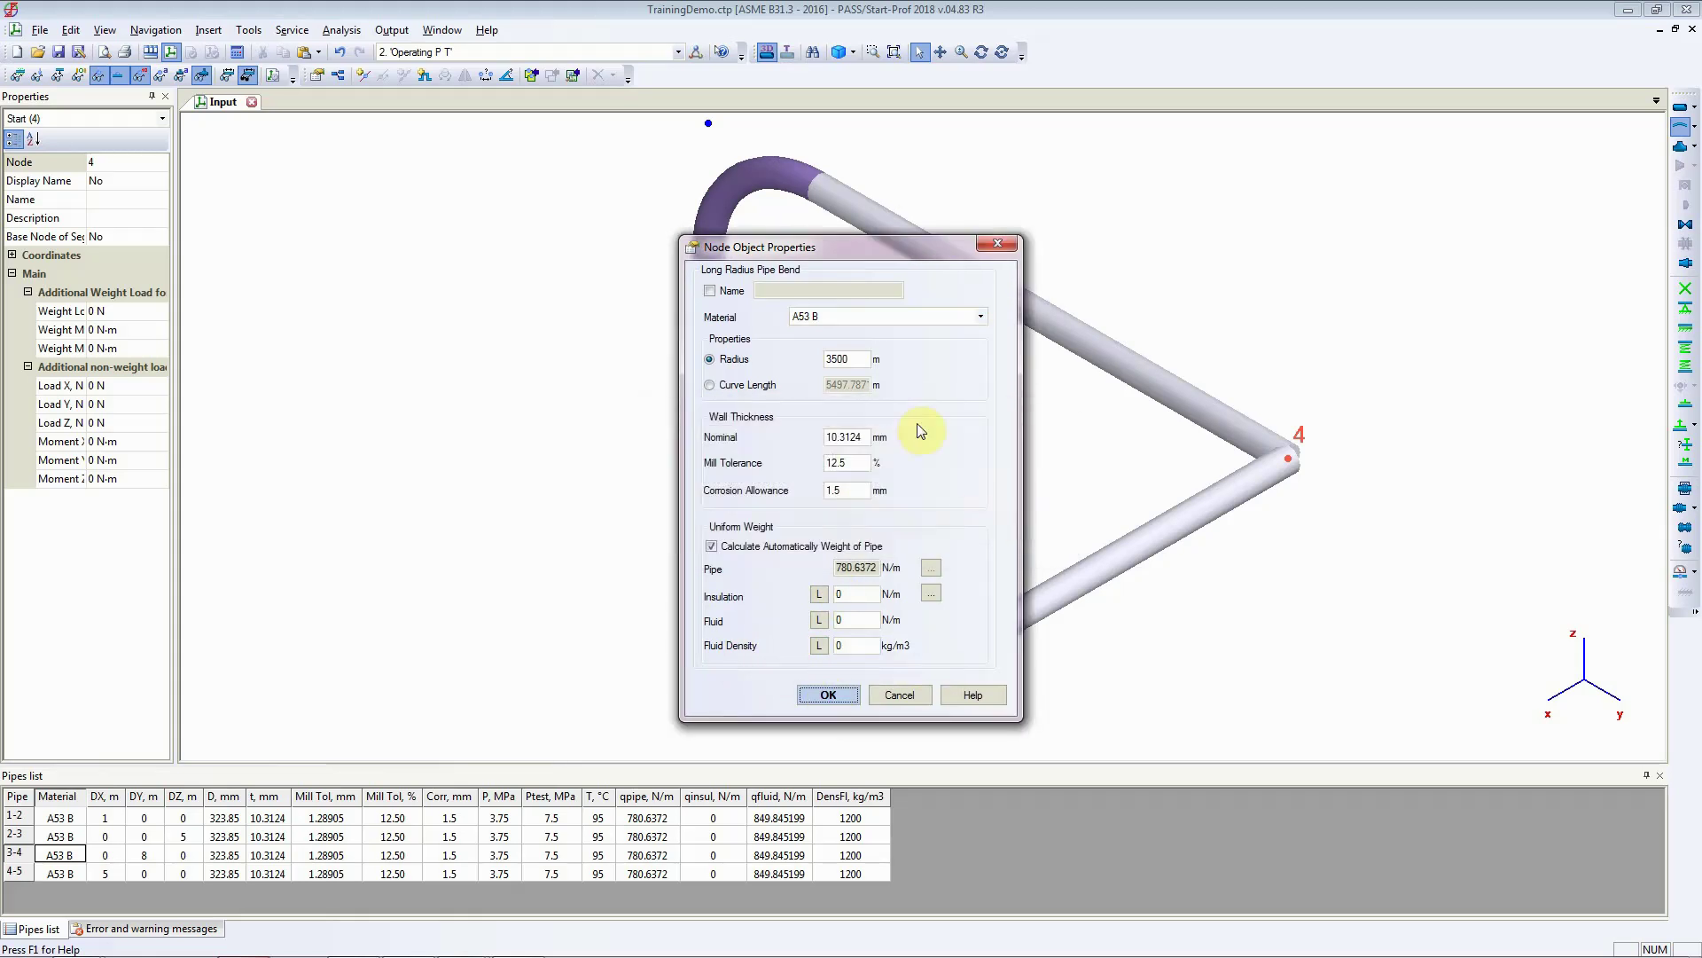
- Select the 3500 bend radius value so it can be replaced with 3.5
double_click(861, 360)
click(832, 360)
drag(833, 360, 851, 359)
click(854, 359)
text(3.5)
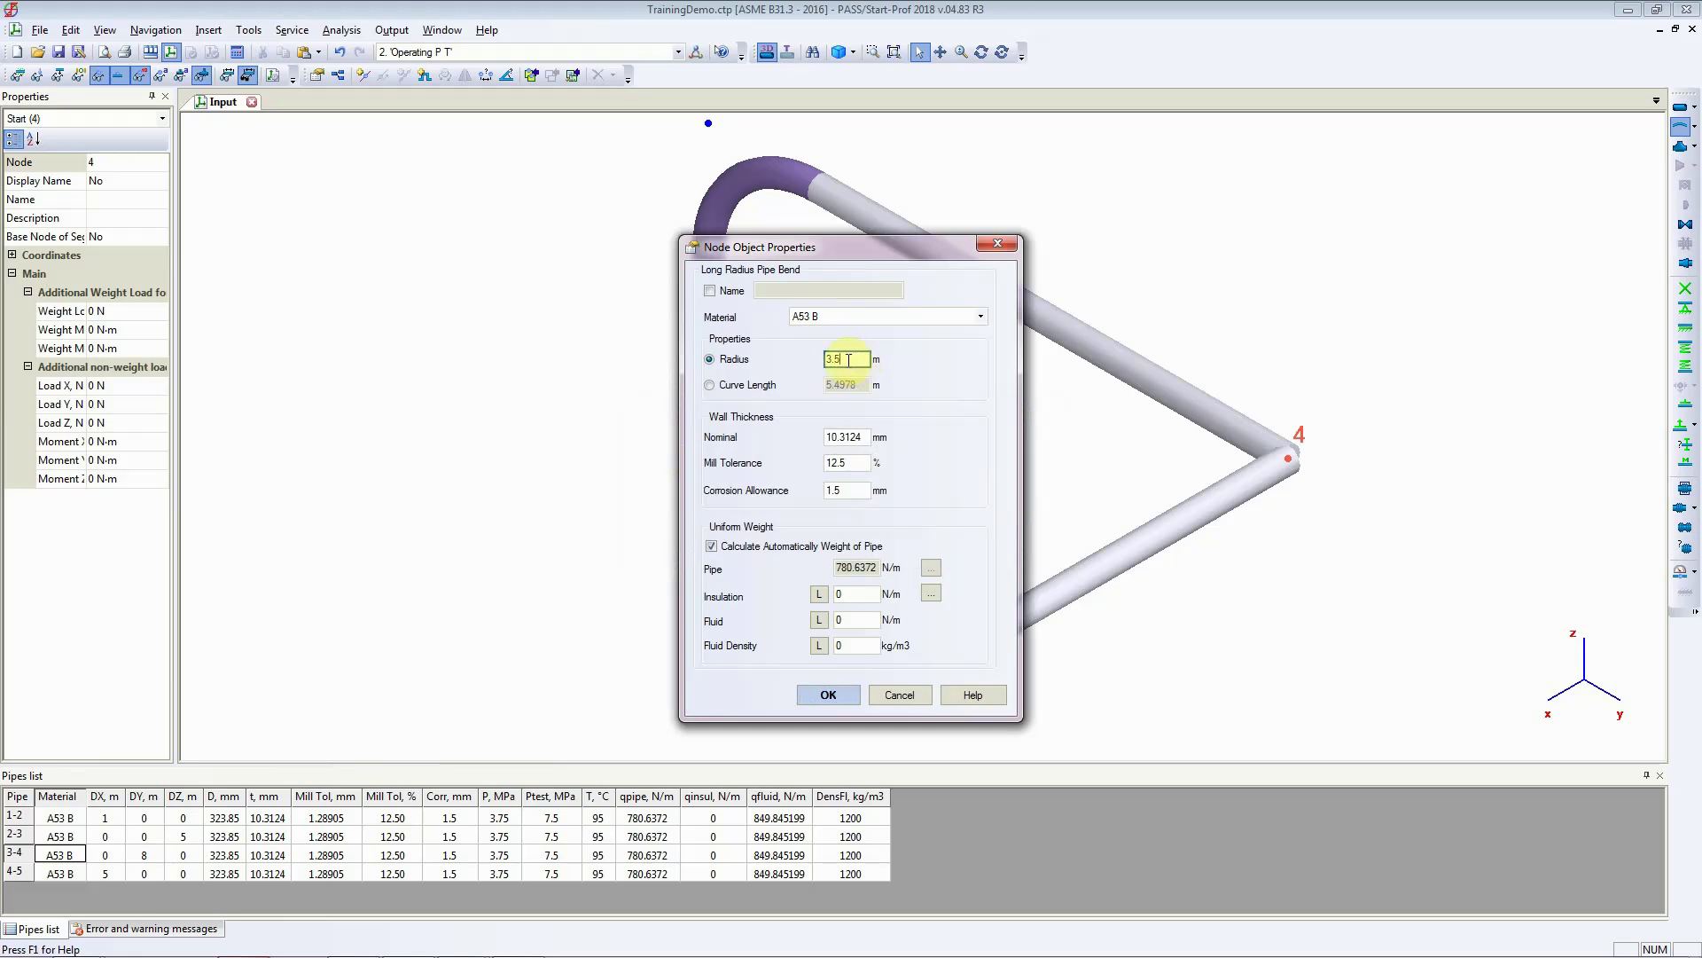
click(824, 694)
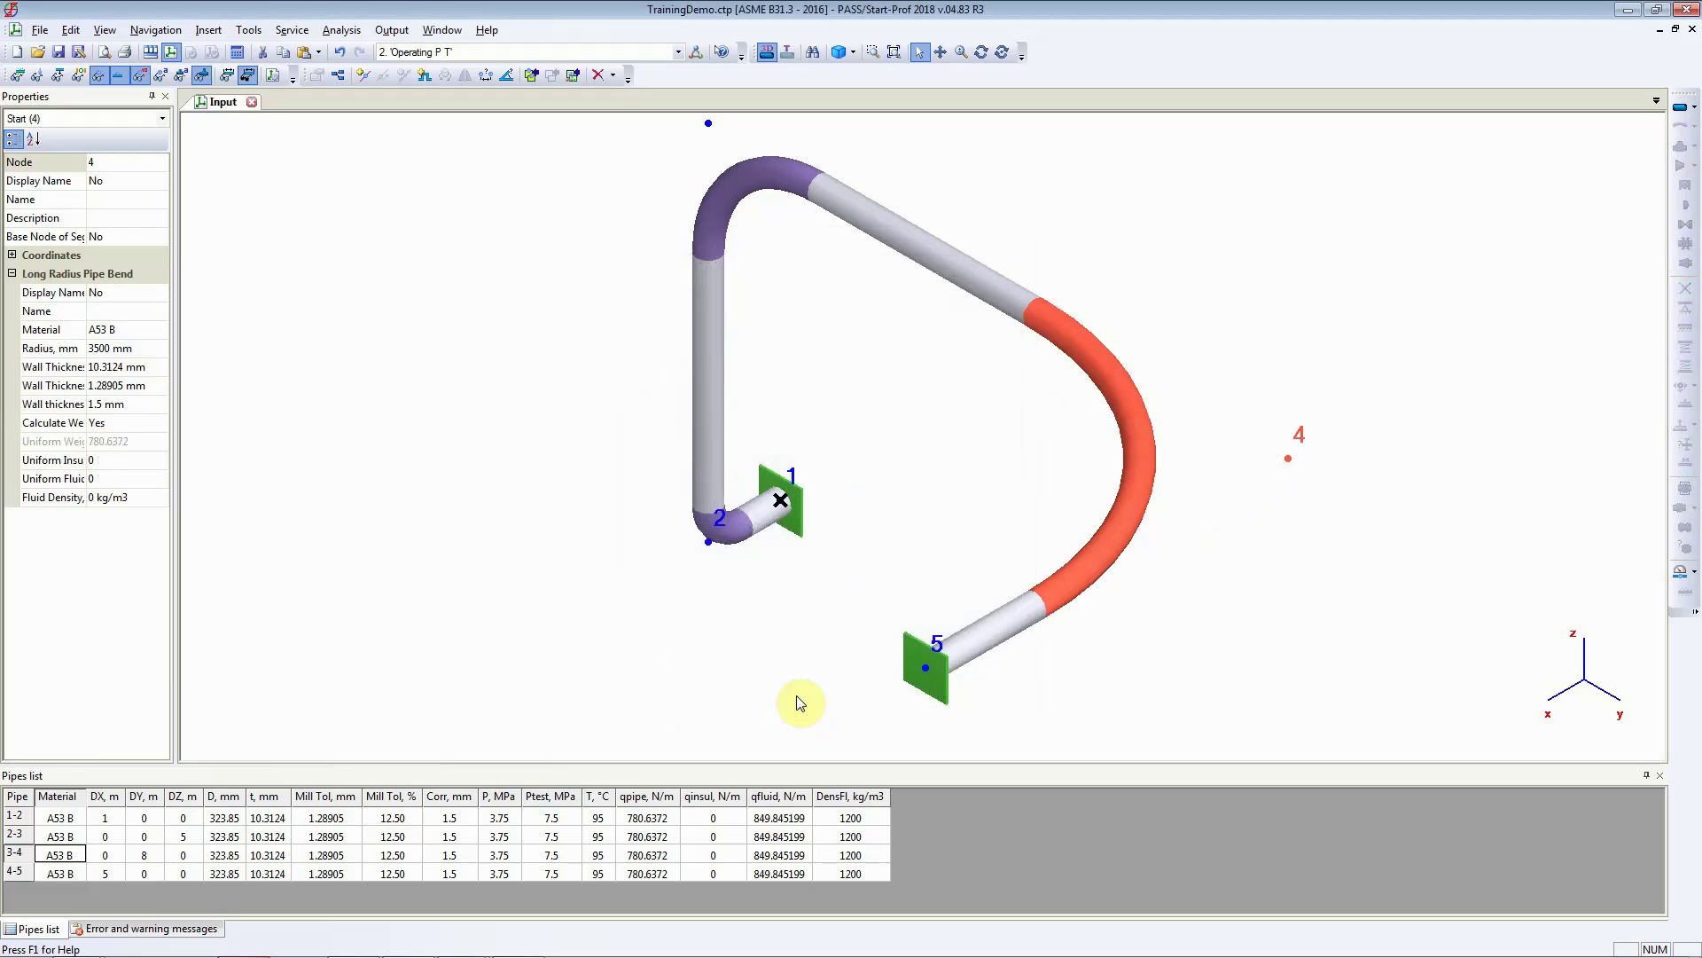